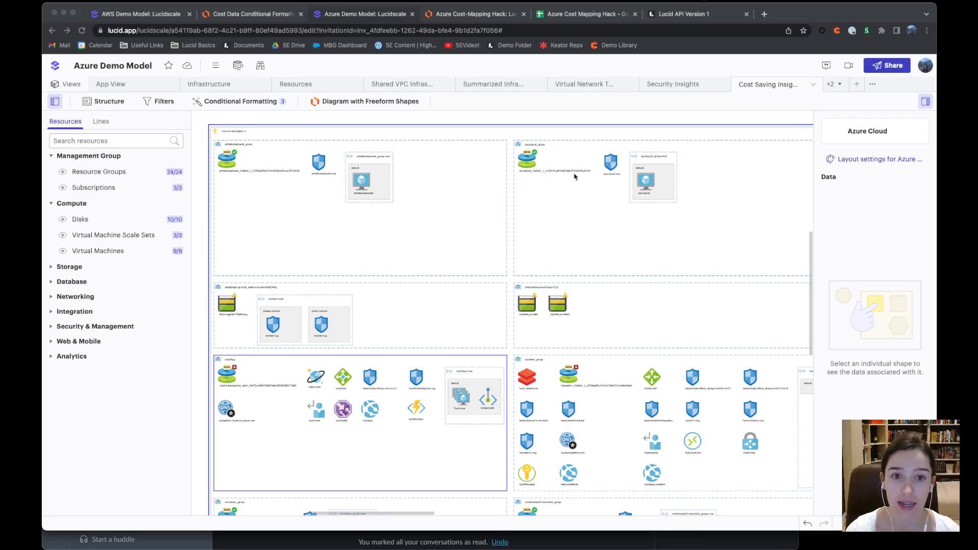
Expand the +2 views list, then select the DefaultResourceGroup-CUS container to show its configuration data
click(838, 85)
mouse_move(846, 118)
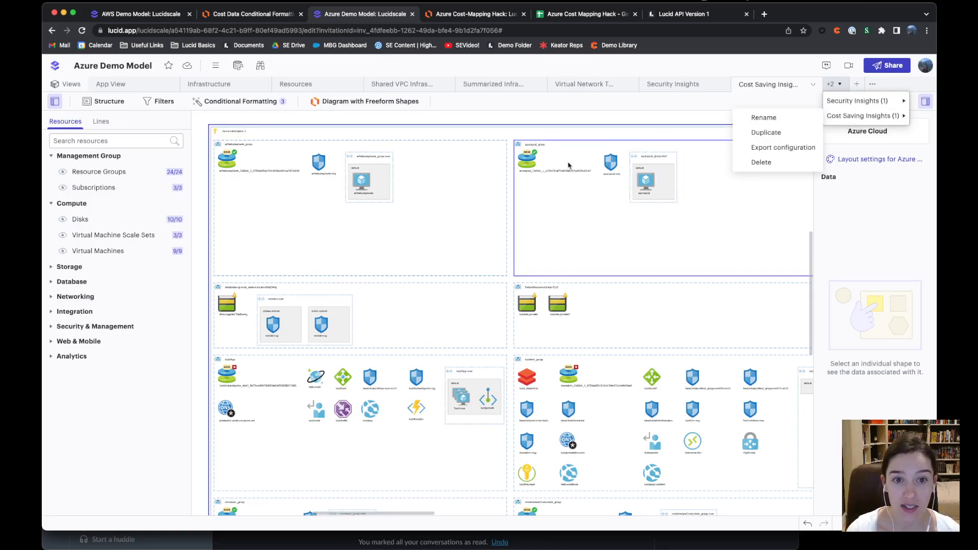
scroll(568, 165, up, 5)
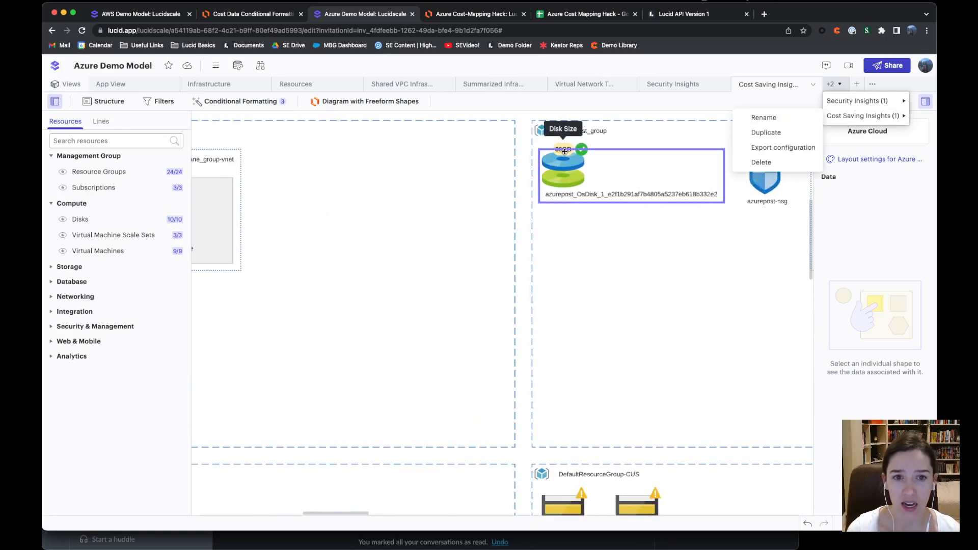
scroll(575, 286, down, 4)
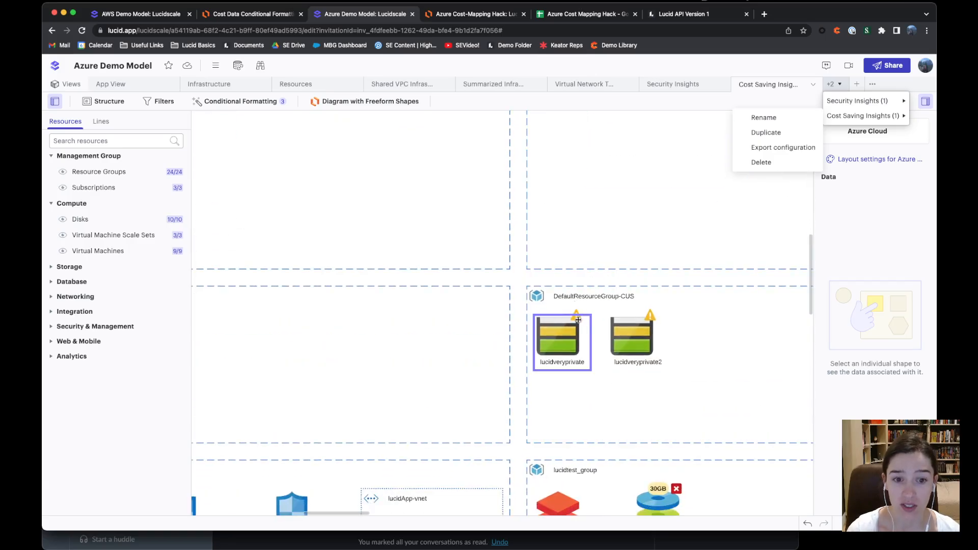
scroll(576, 305, down, 3)
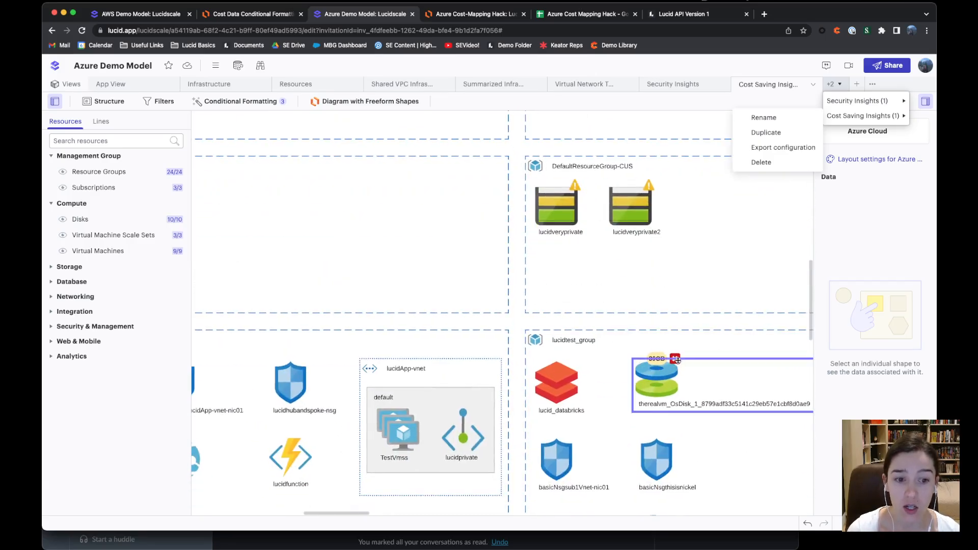
scroll(676, 359, down, 5)
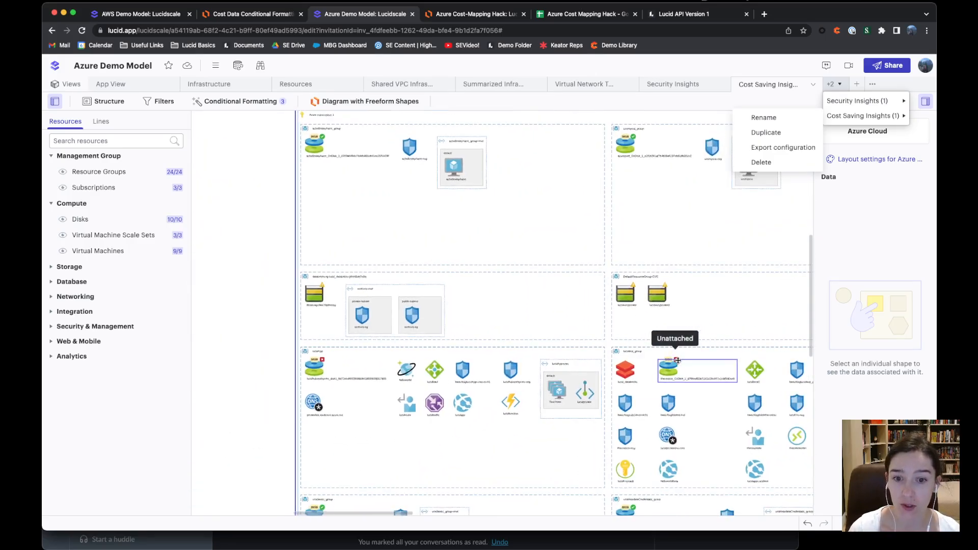
scroll(676, 360, up, 5)
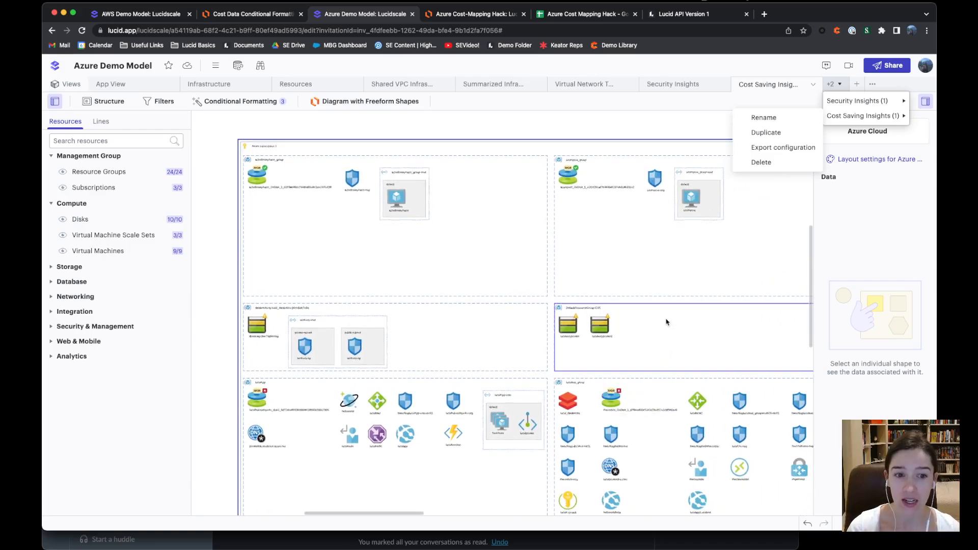
click(666, 334)
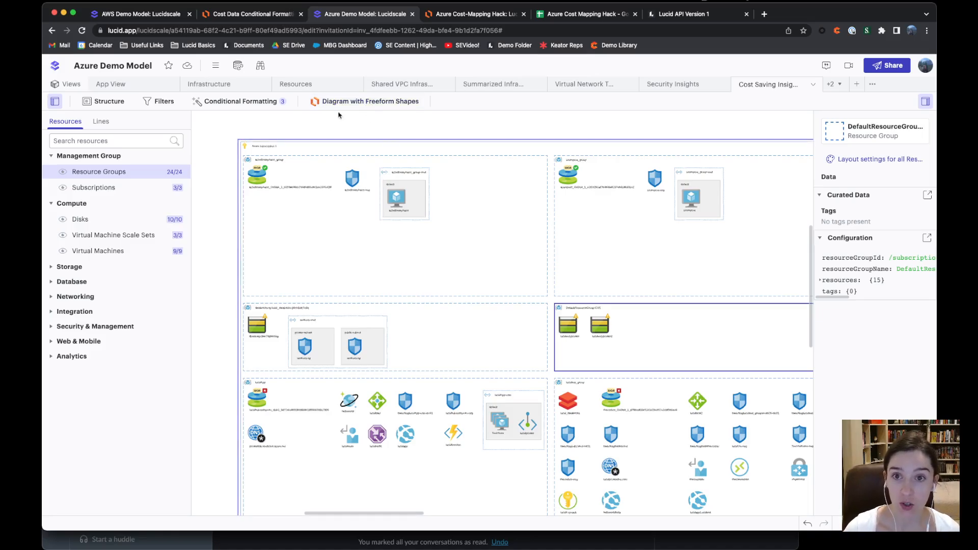
On the Azure Cost-Mapping Hack diagram, start a Data Linking spreadsheet import from Google Sheets
click(449, 15)
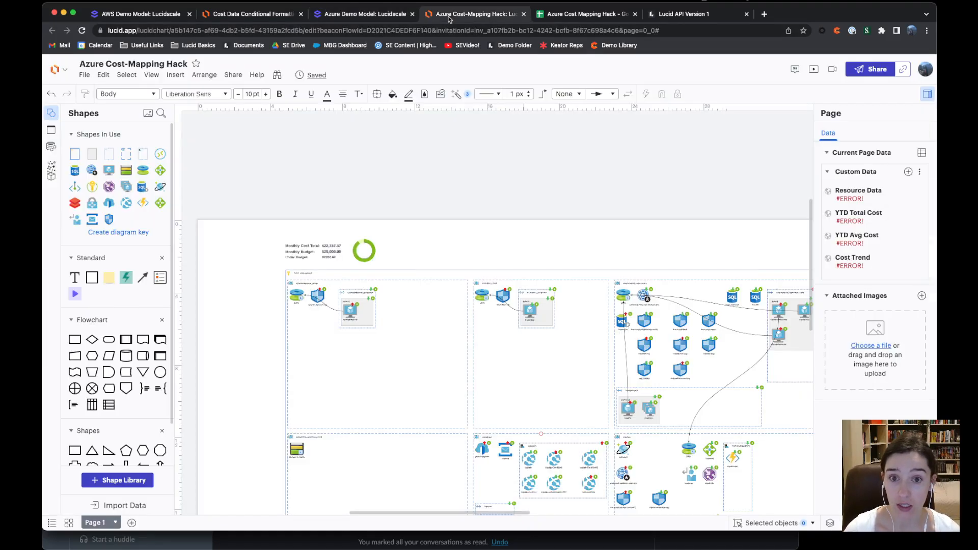
scroll(388, 287, up, 5)
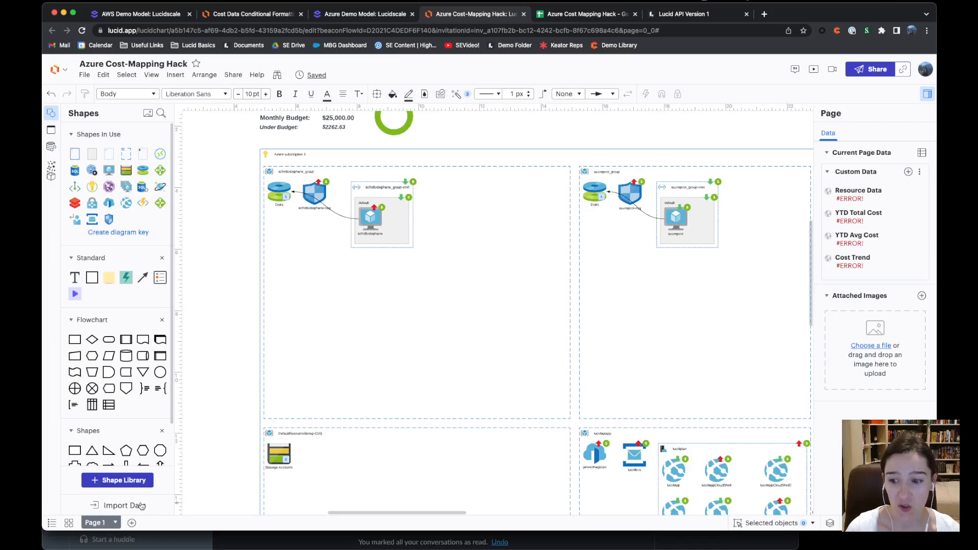
click(116, 510)
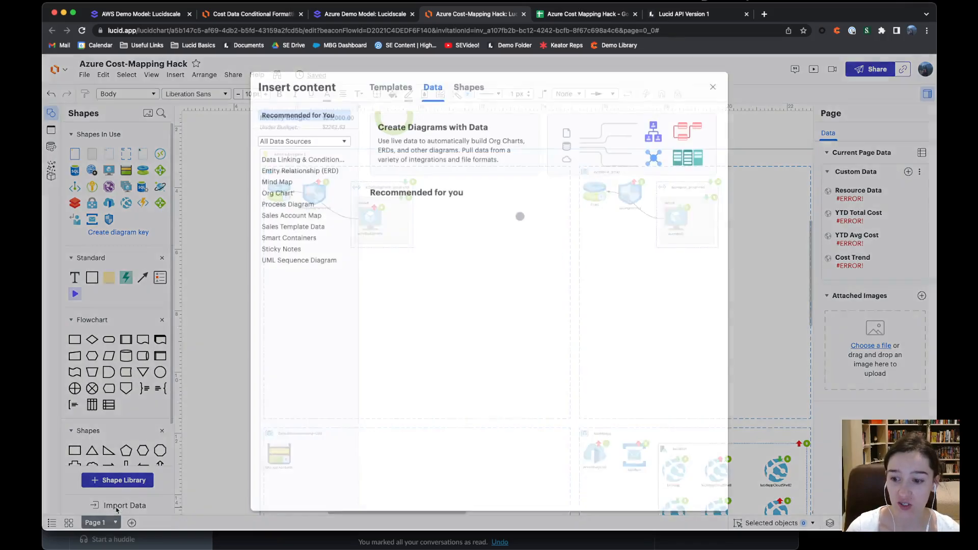
click(312, 161)
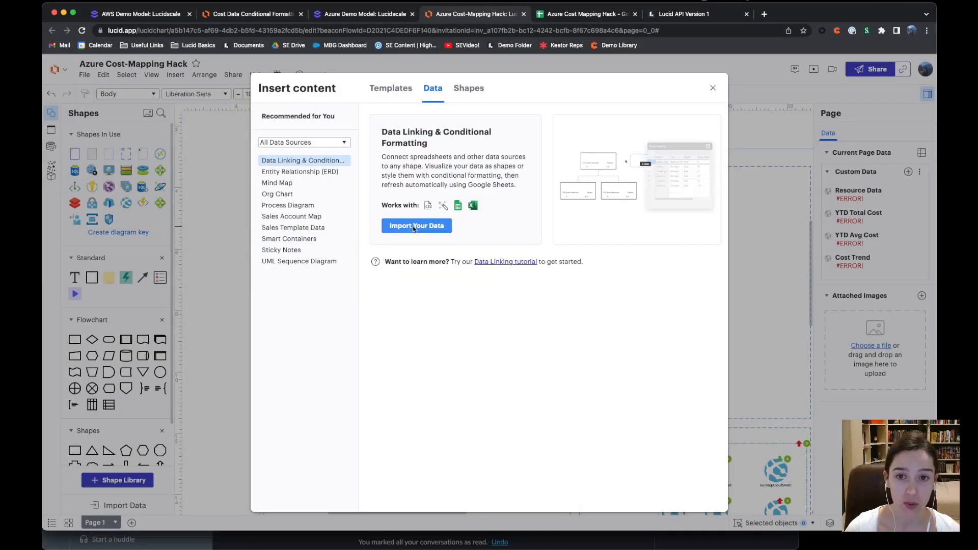
click(414, 228)
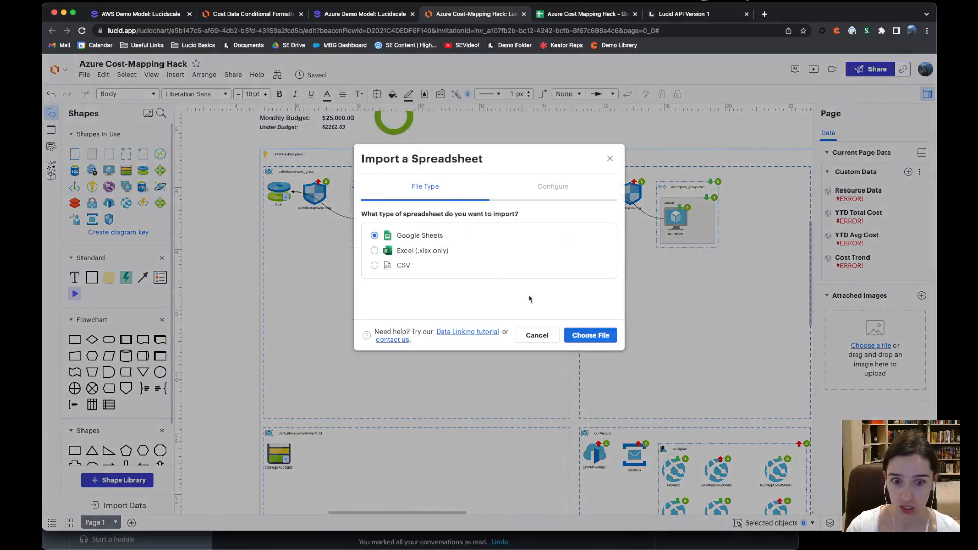
click(586, 336)
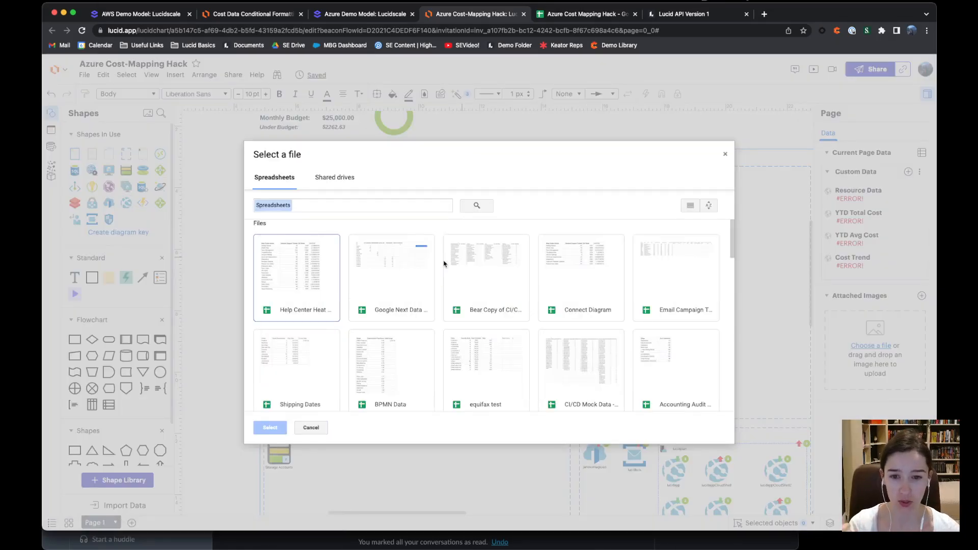
Pick the 'azure cost mapping' Google Sheet, import its Sheet1, and switch to the spreadsheet
click(383, 210)
text(azure)
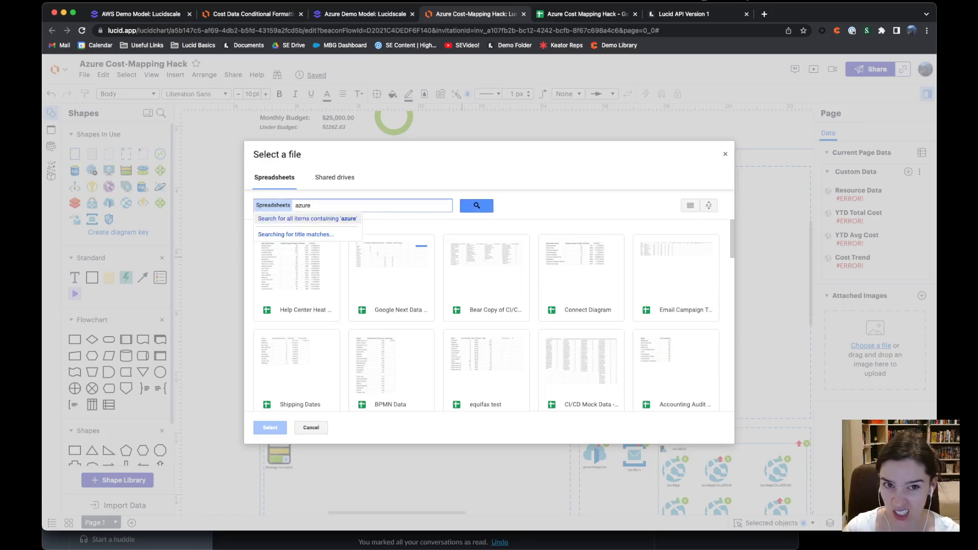
text( cost mapping)
key(Return)
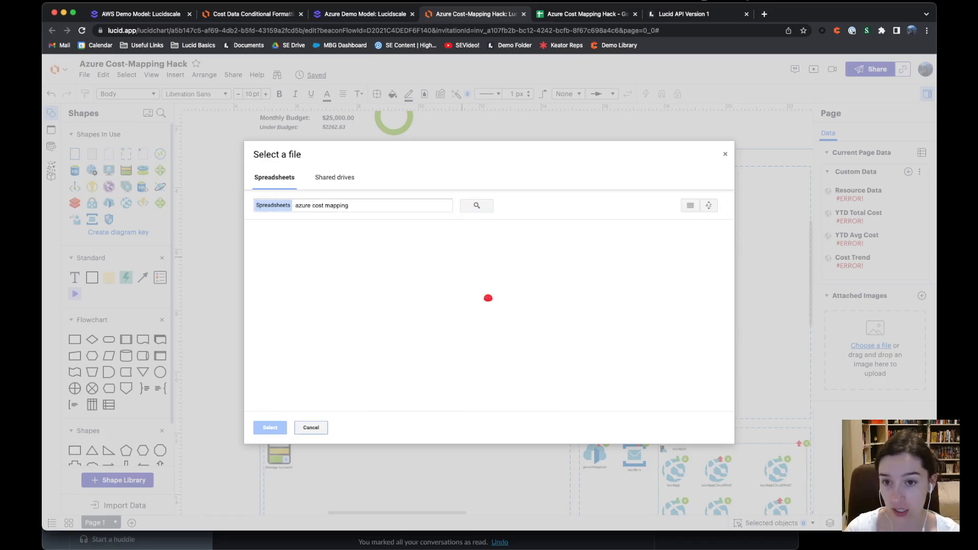
click(298, 278)
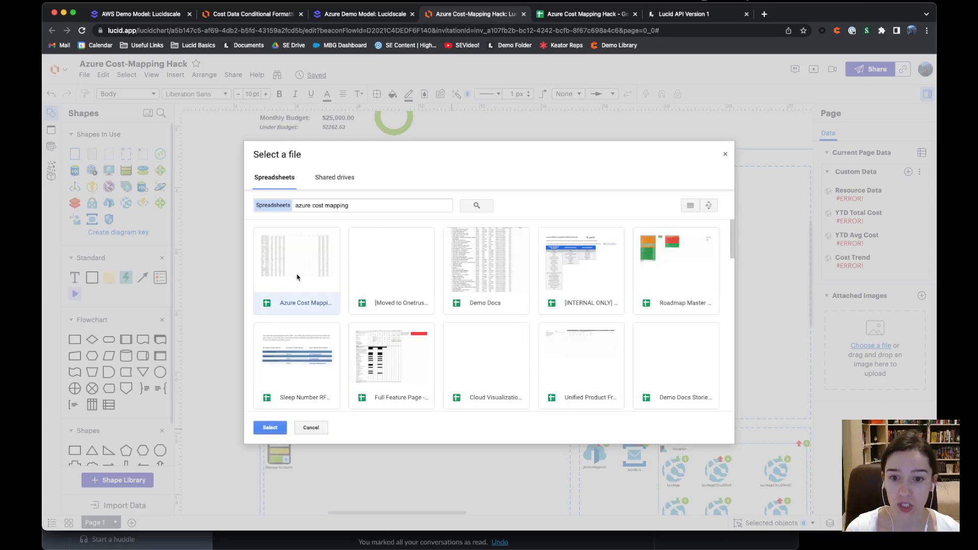
click(270, 428)
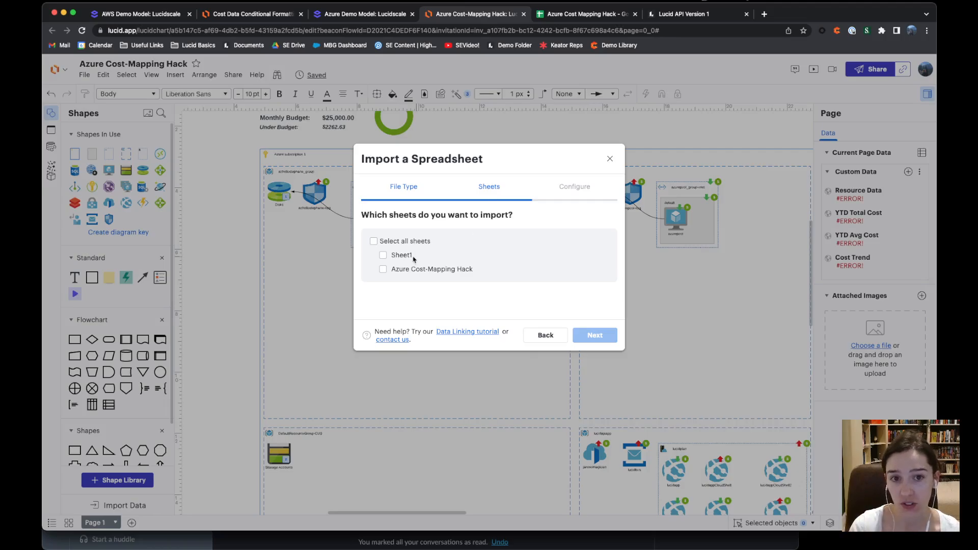
click(382, 256)
click(589, 337)
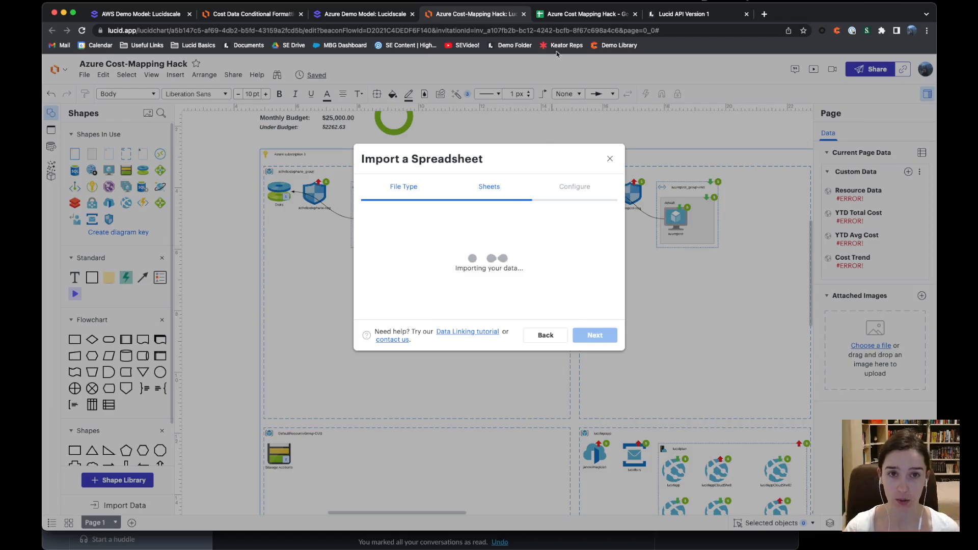
click(580, 14)
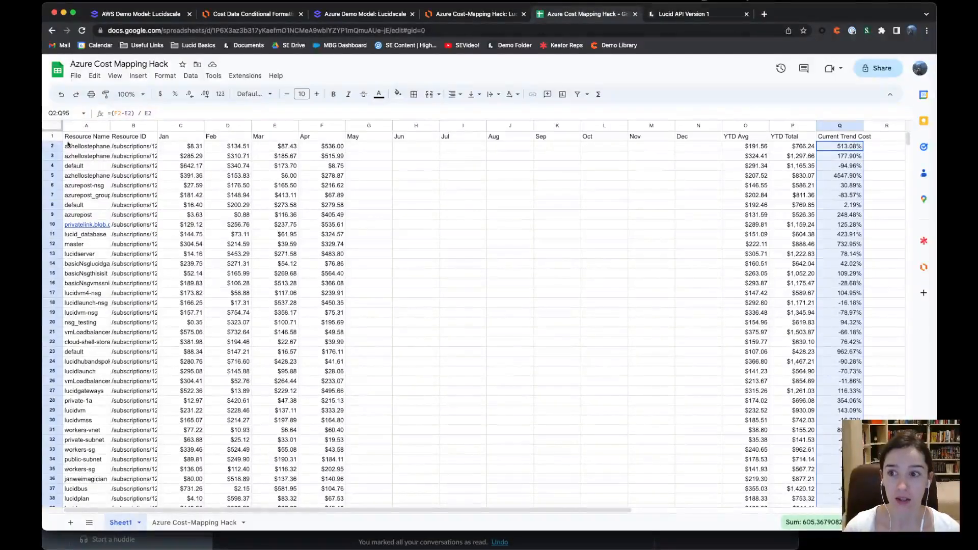
Review the header row, Resource Name, Resource ID, Jan, Feb and YTD Avg columns, then return to the import
click(50, 136)
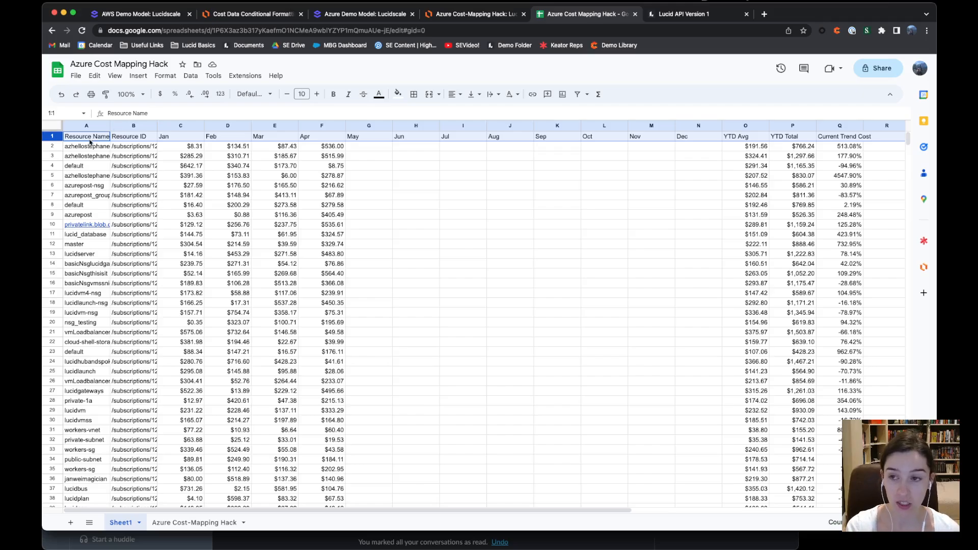
click(123, 124)
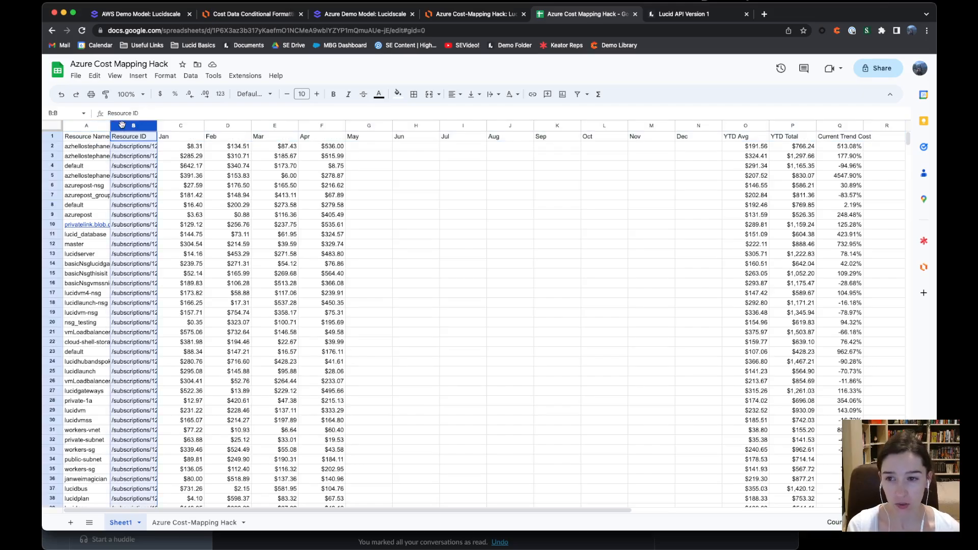
click(87, 126)
click(126, 126)
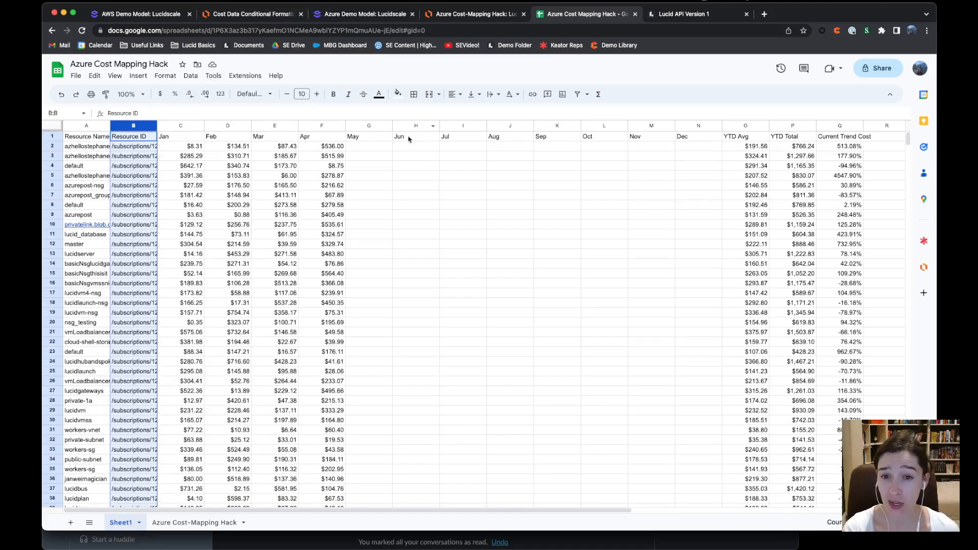
click(191, 128)
click(231, 127)
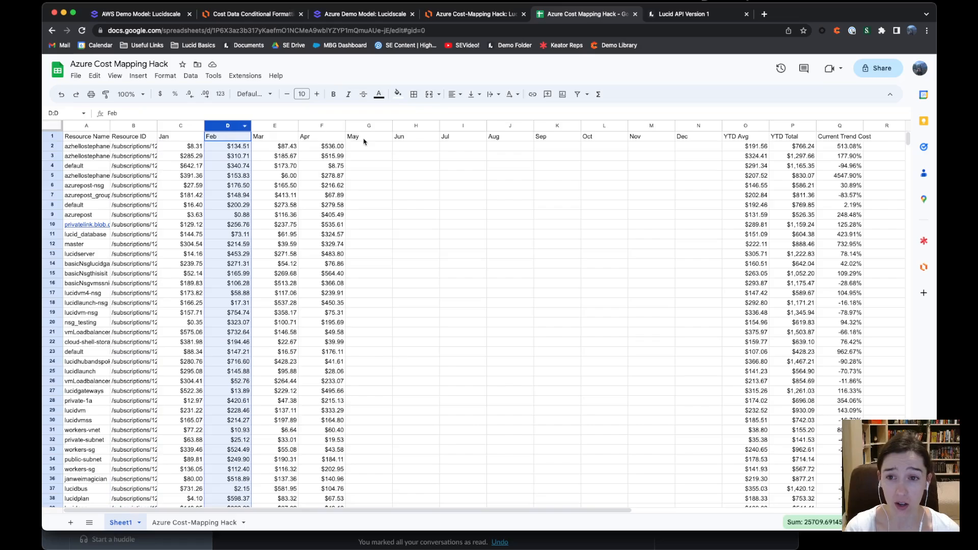
click(757, 126)
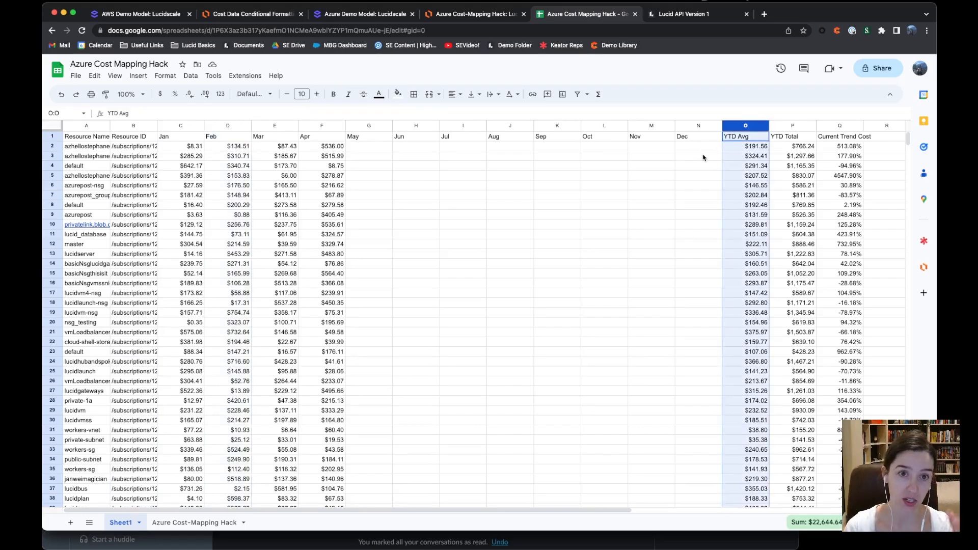
click(452, 17)
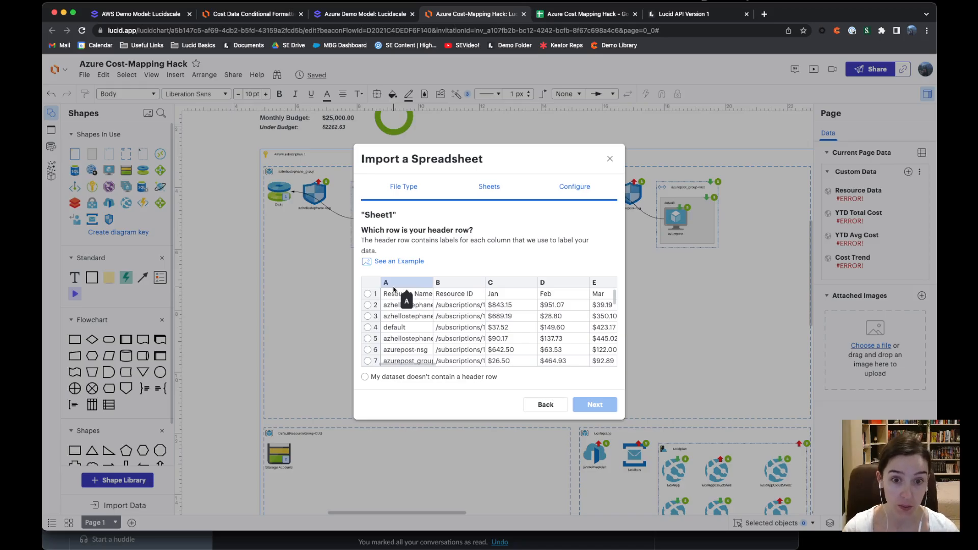
Finish the import using row 1 as headers and Resource ID (column B) as the key
click(367, 294)
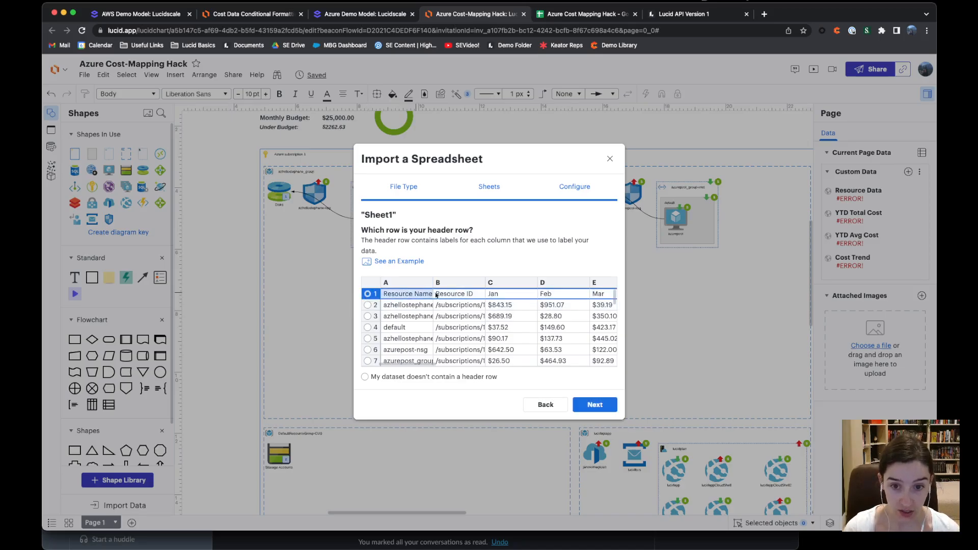
click(588, 405)
click(457, 310)
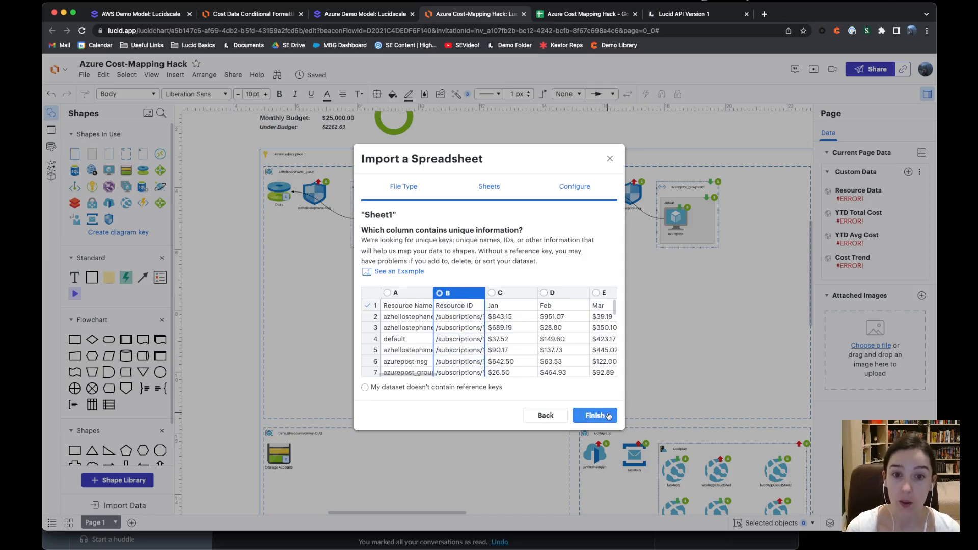
click(609, 158)
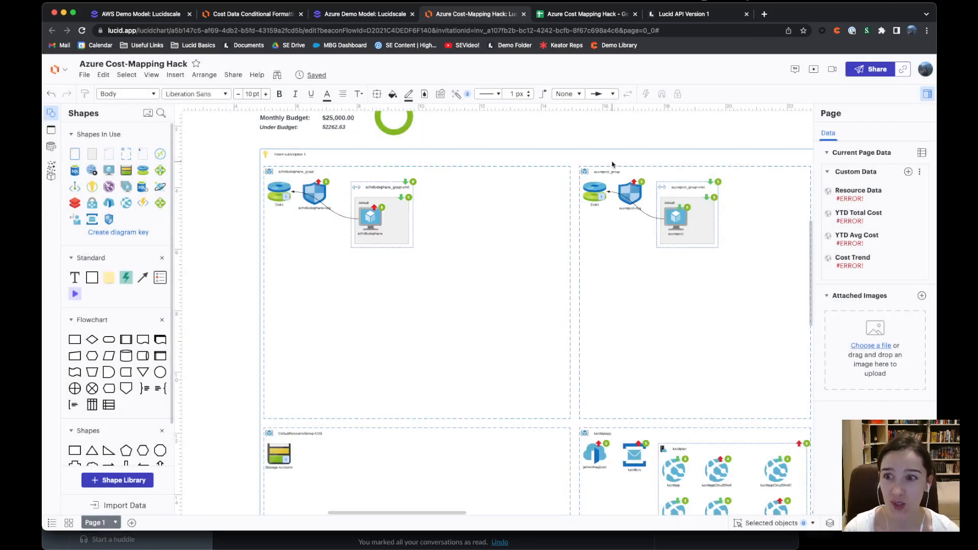
Drag Sheet1's first data row from the Data Linking panel onto the VM shape
click(52, 147)
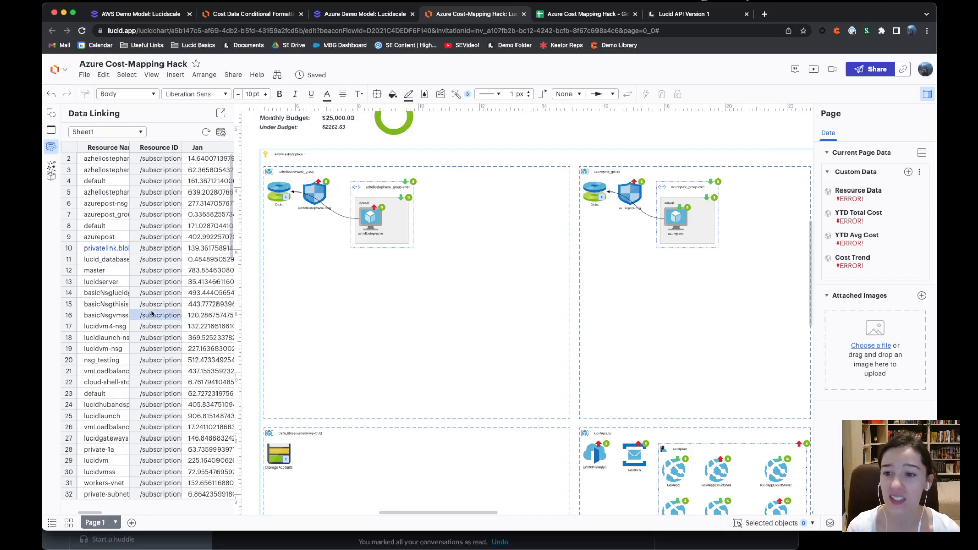
click(222, 133)
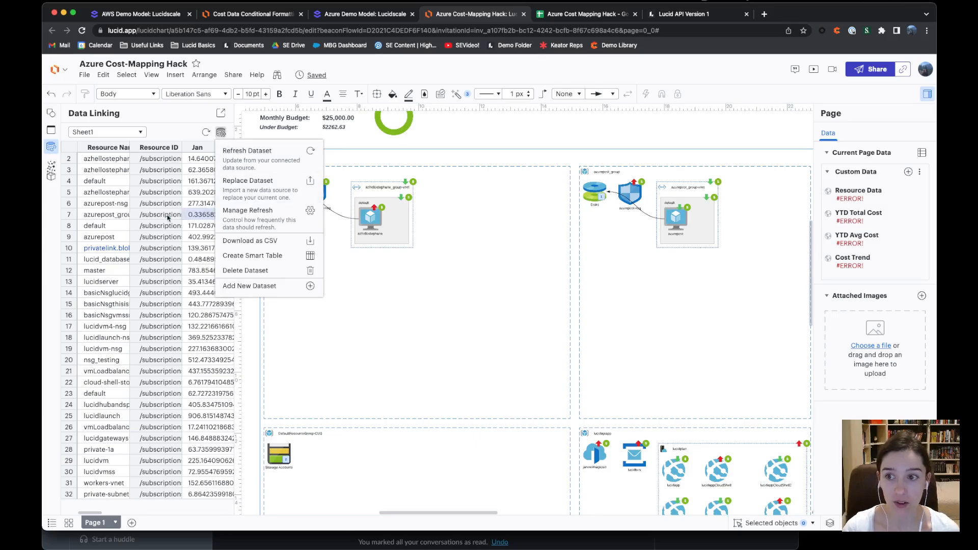
click(67, 158)
drag(66, 158, 372, 220)
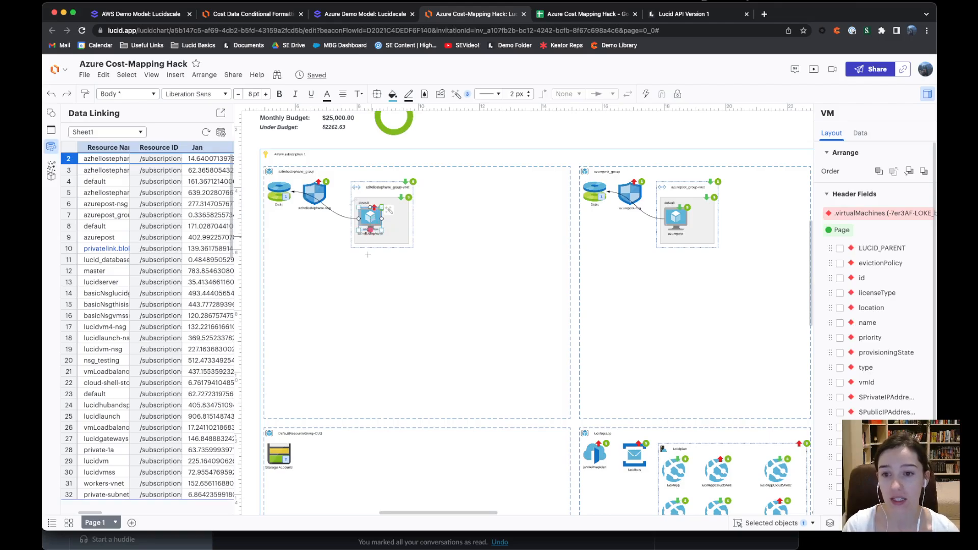
click(361, 329)
click(371, 220)
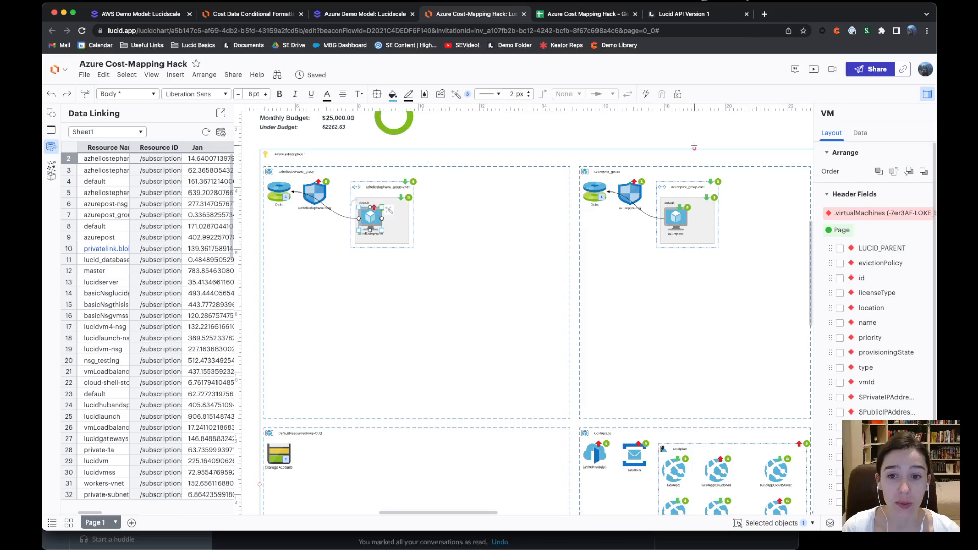
click(861, 134)
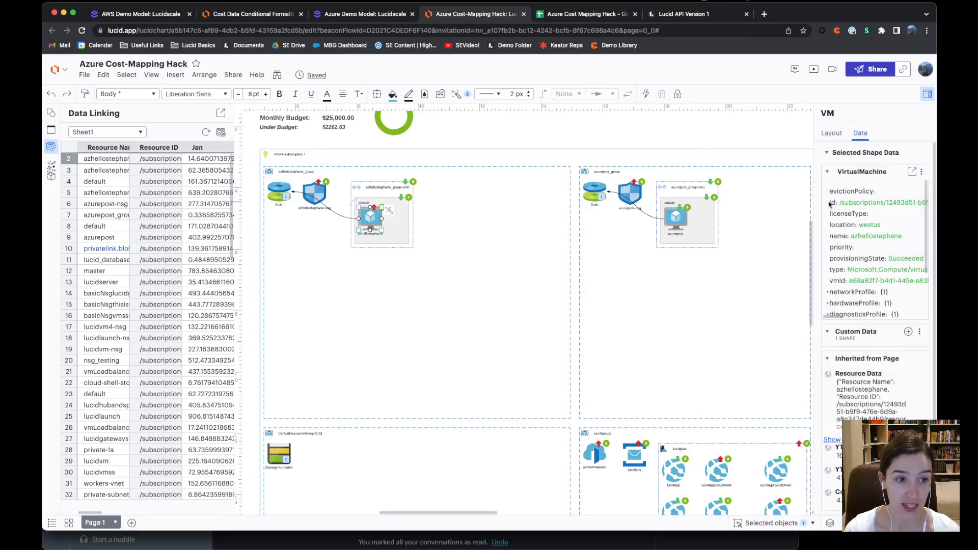
drag(830, 203, 925, 203)
scroll(873, 211, left, 2)
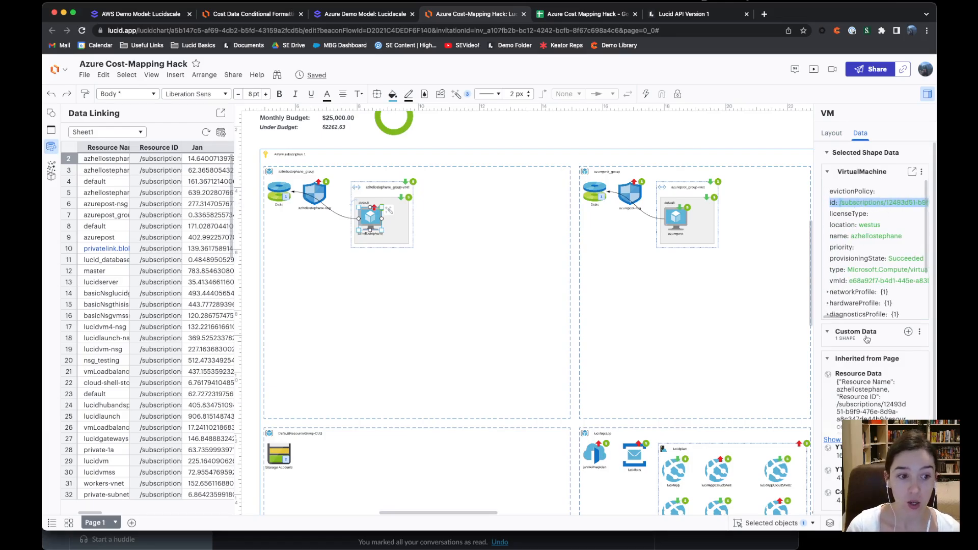
scroll(869, 406, down, 1)
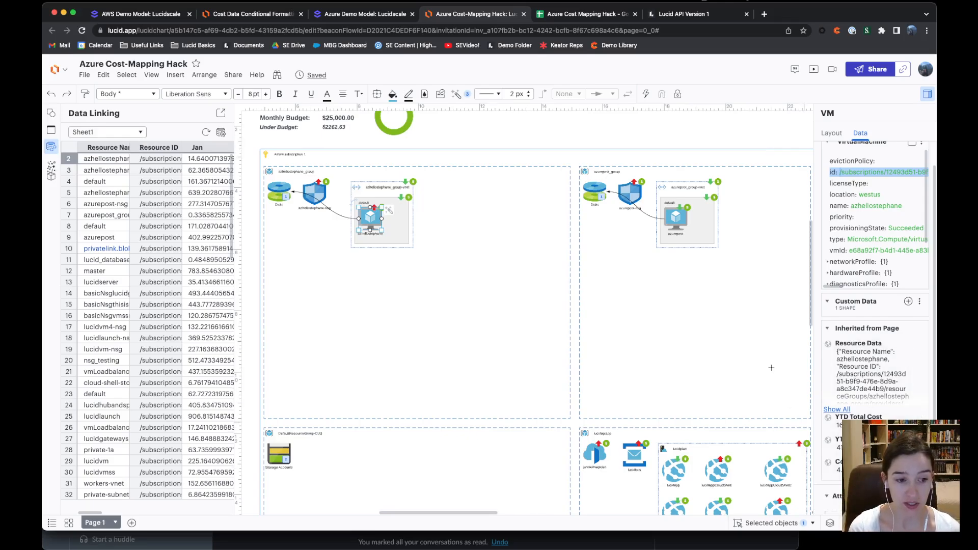
click(743, 360)
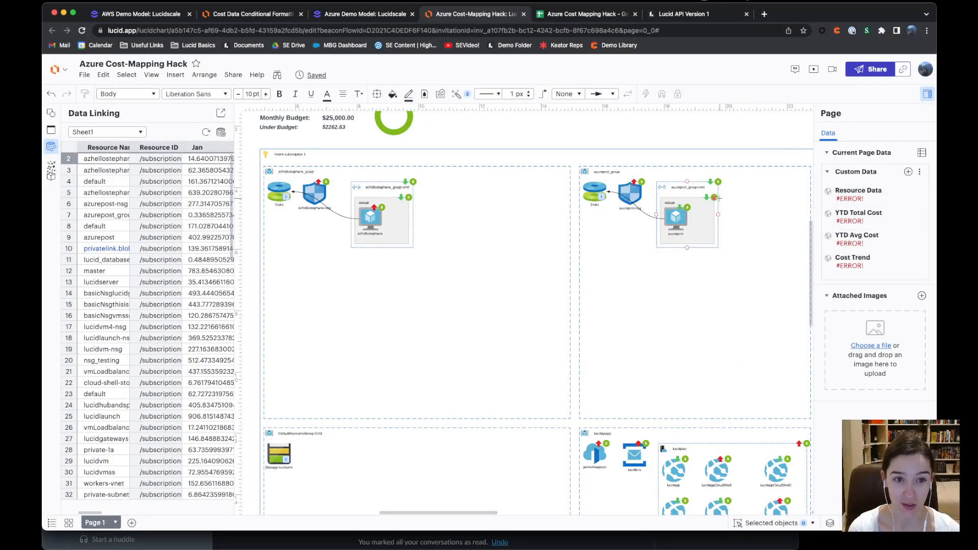
Add page custom field Property 5 with the formula =lookup('Sheet1', this."id")
click(908, 172)
click(862, 281)
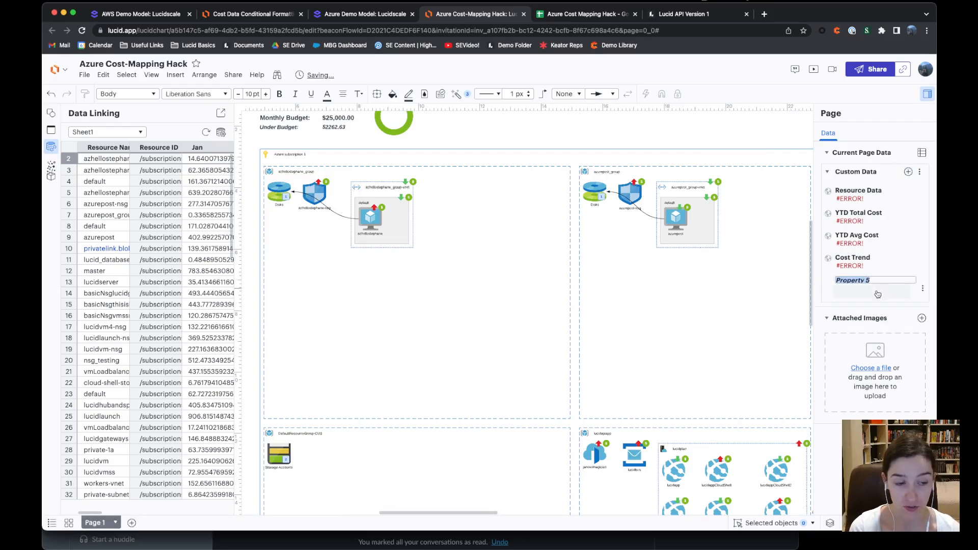
click(867, 291)
text(=lookup)
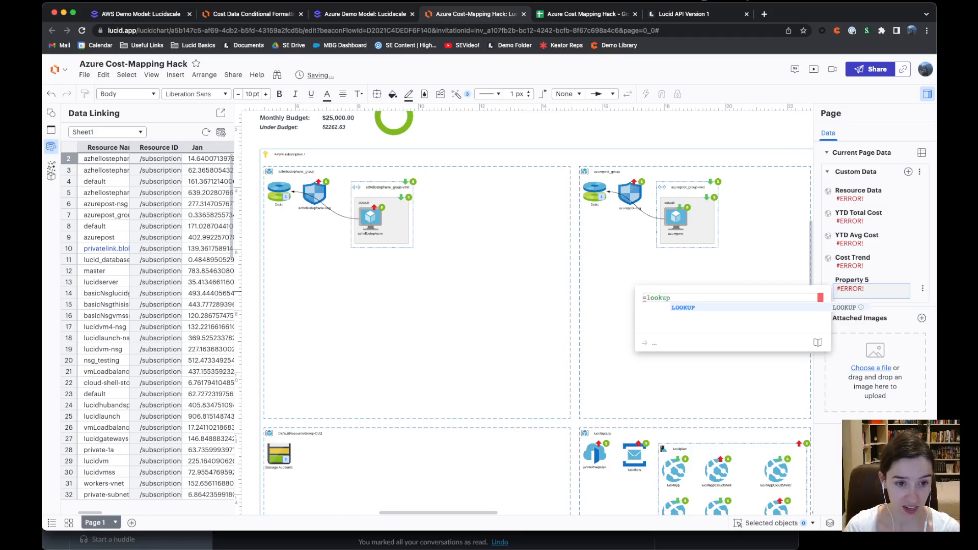
text(('Sheet1)
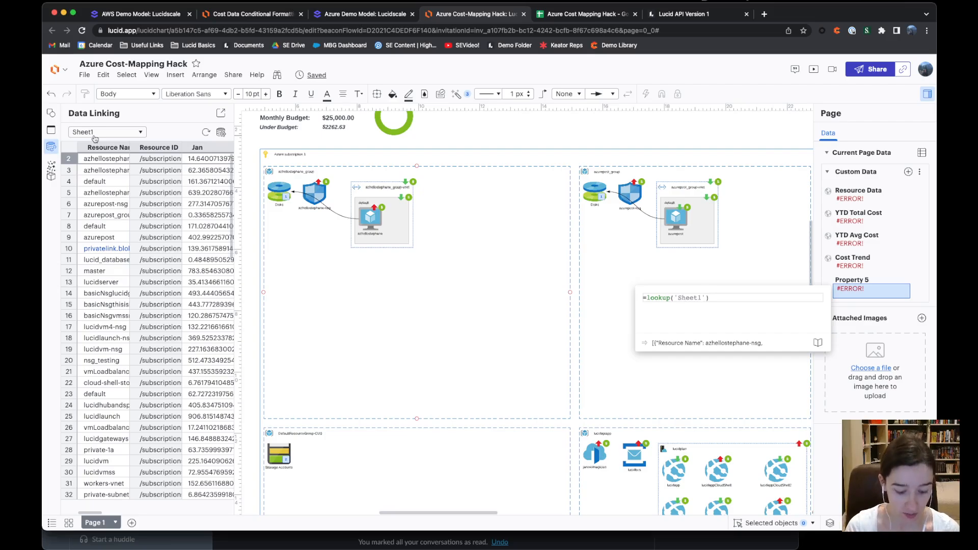
text(, )
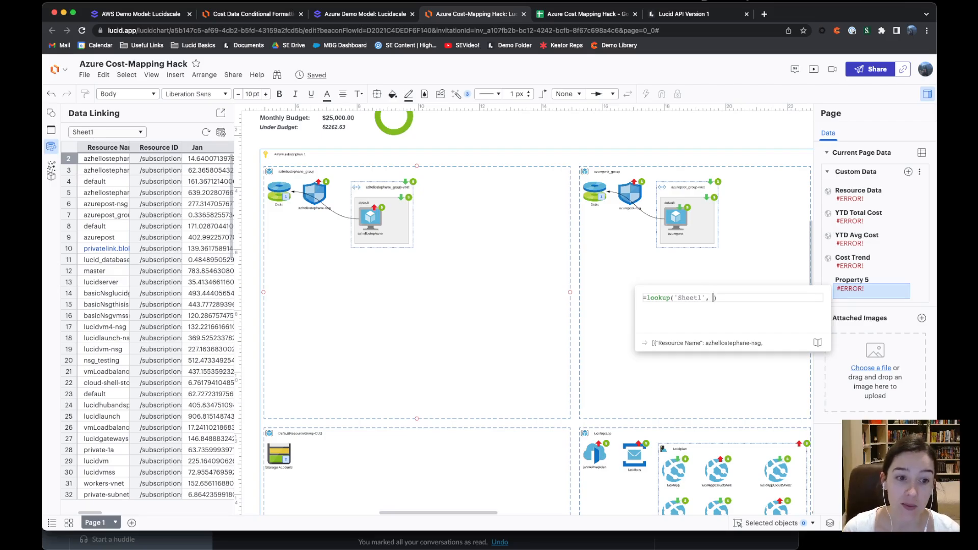
text(this.")
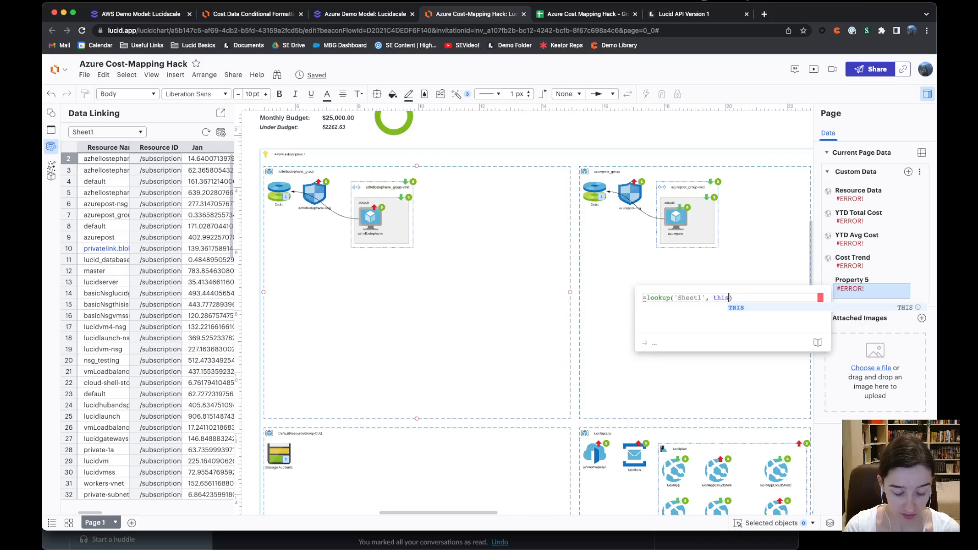
text(id)
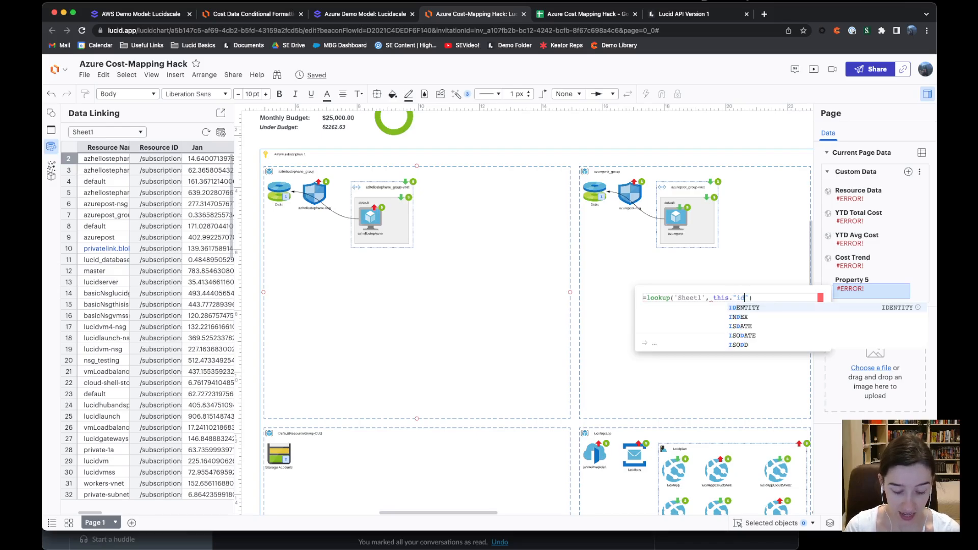
click(761, 297)
key(Return)
click(861, 291)
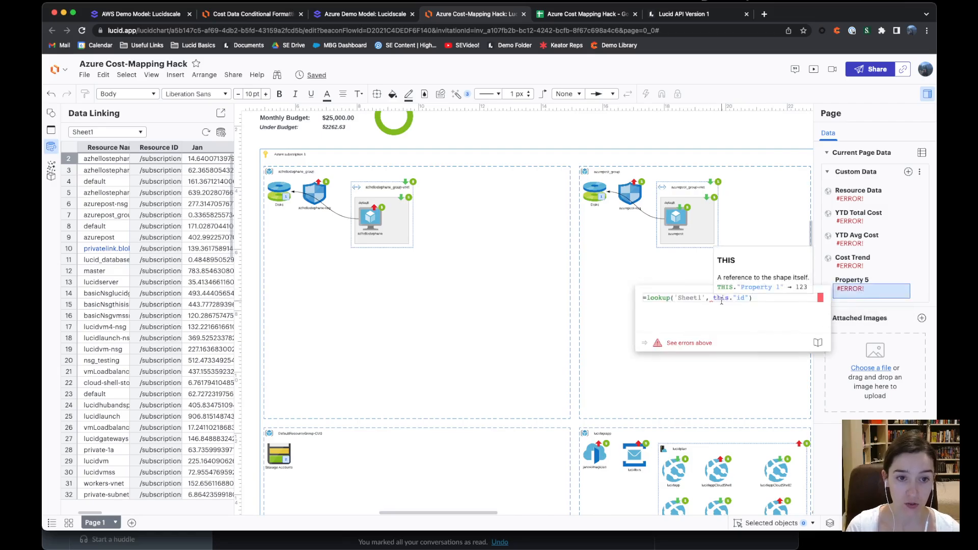
Check the azurepost VM's id value in its shape data
click(676, 220)
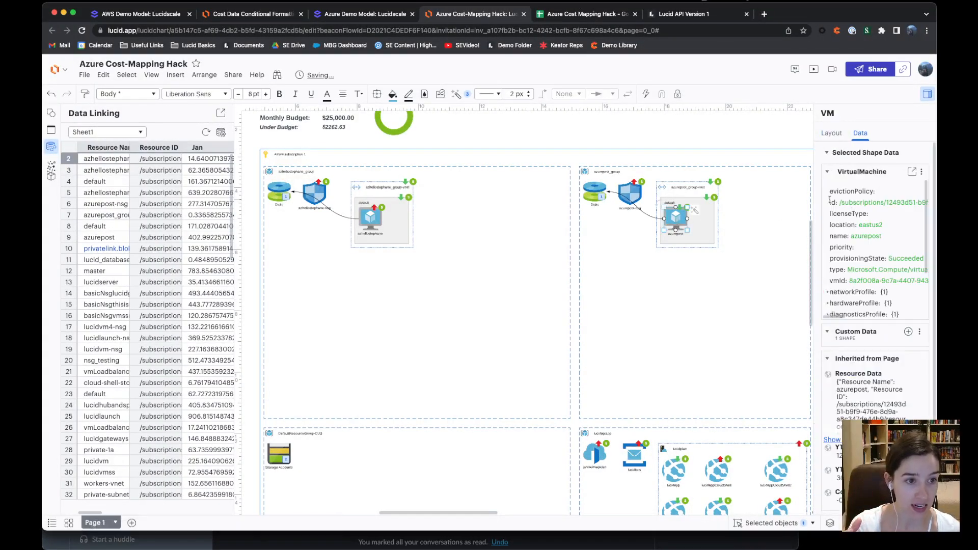
drag(830, 202, 864, 203)
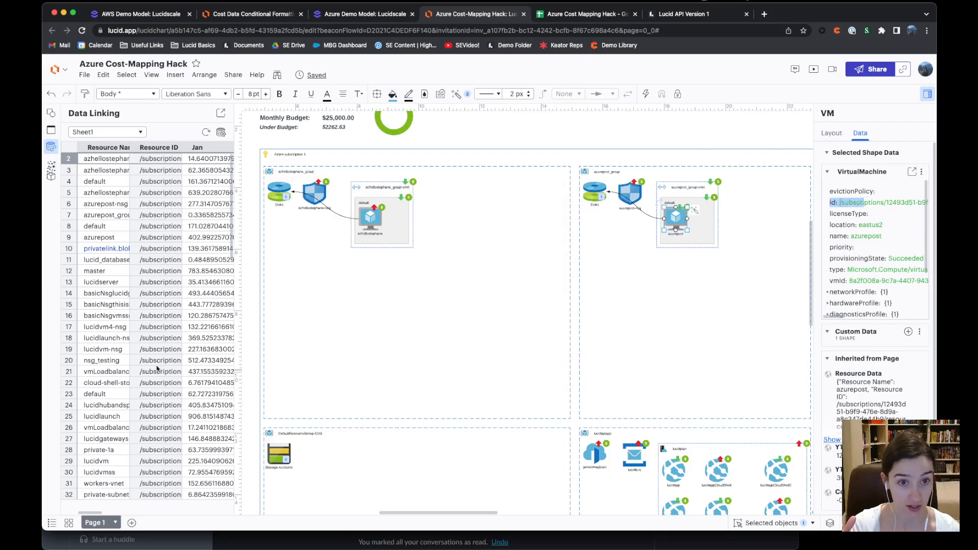
click(677, 288)
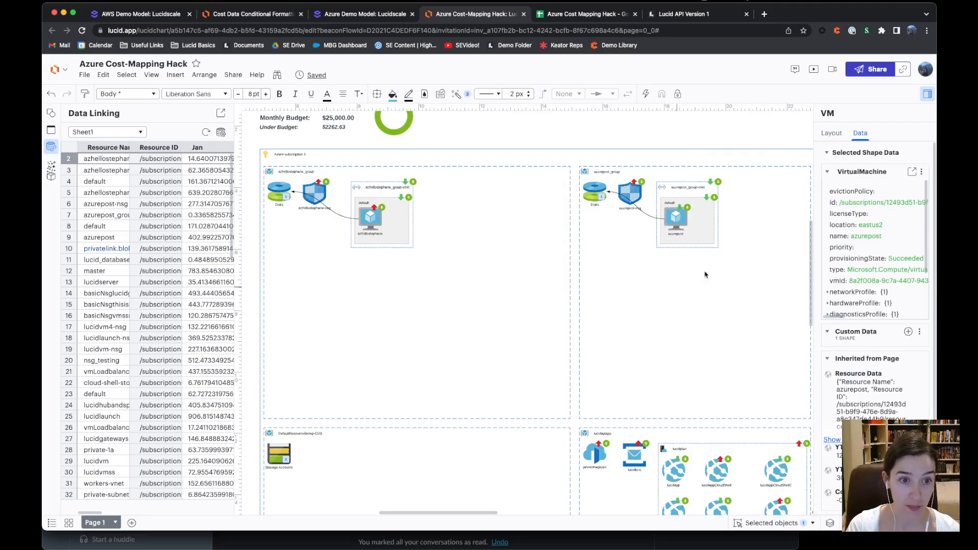
Apply the Property 5 field to all shapes
click(858, 289)
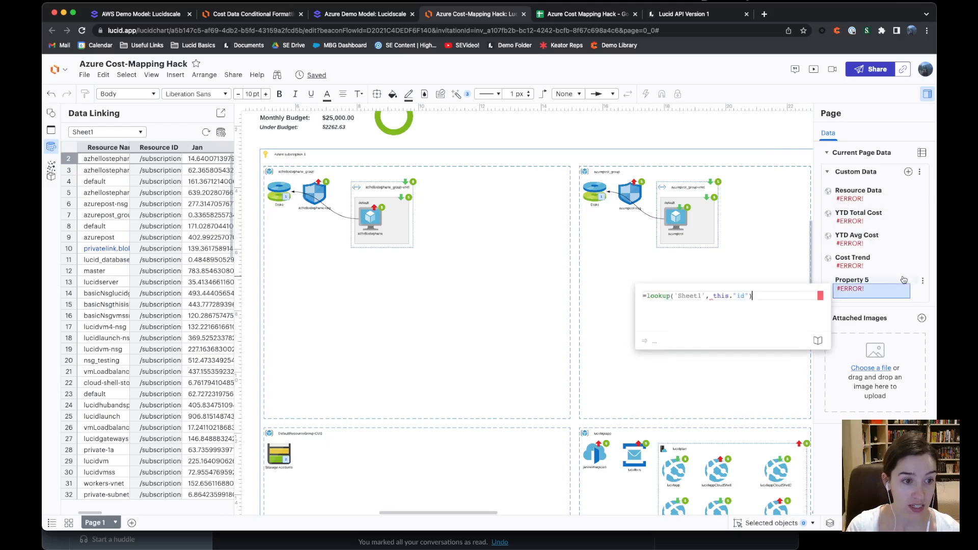
click(920, 280)
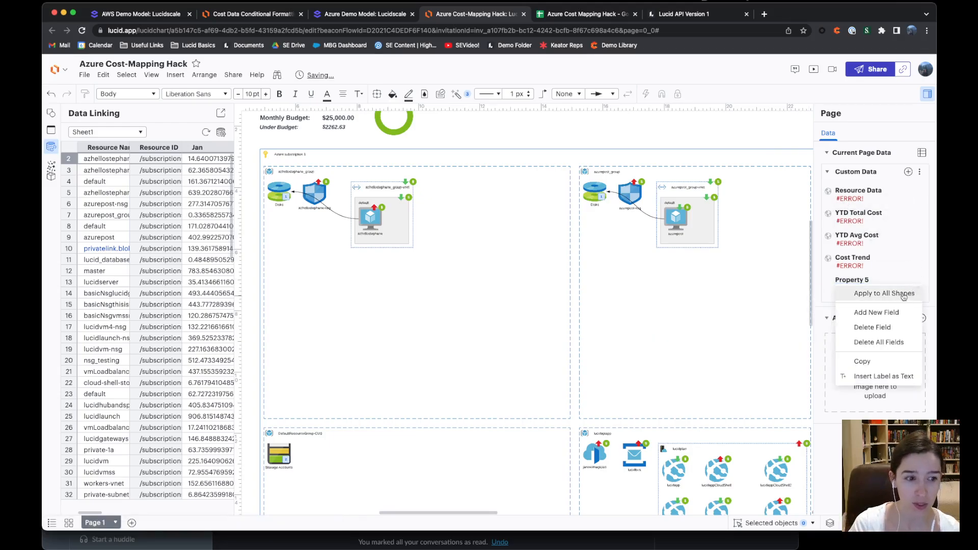
click(906, 294)
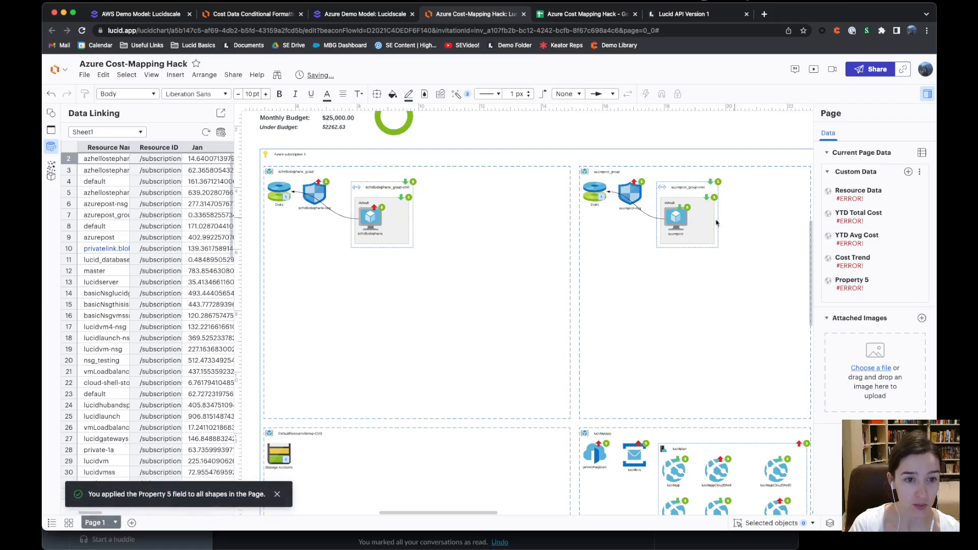
Check the inherited cost data on the azurepost VM and azurepost-nsg shapes
click(672, 220)
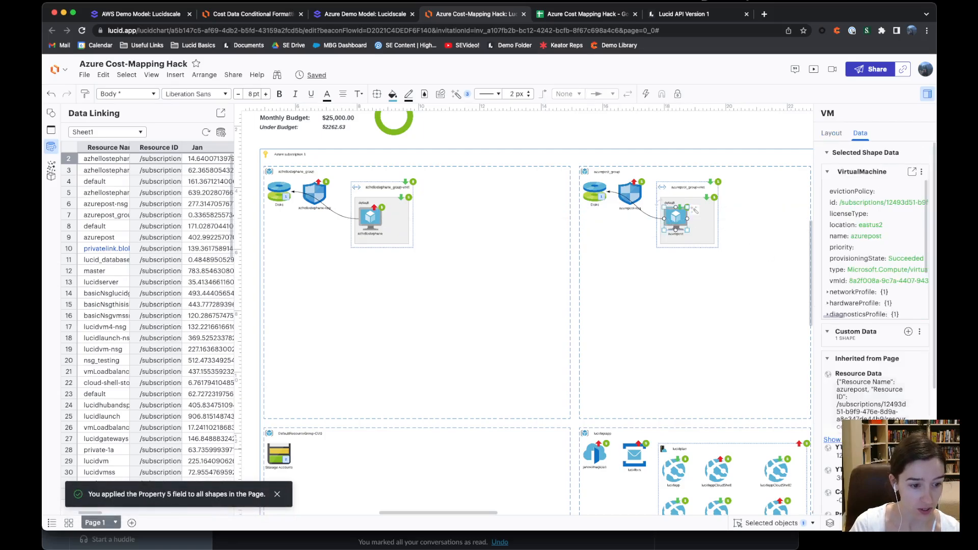
scroll(876, 285, down, 3)
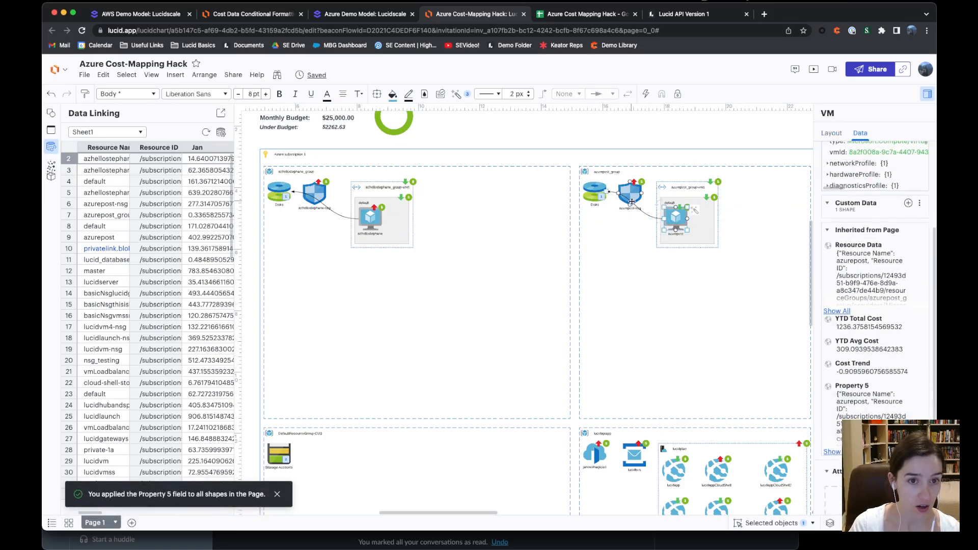
click(630, 196)
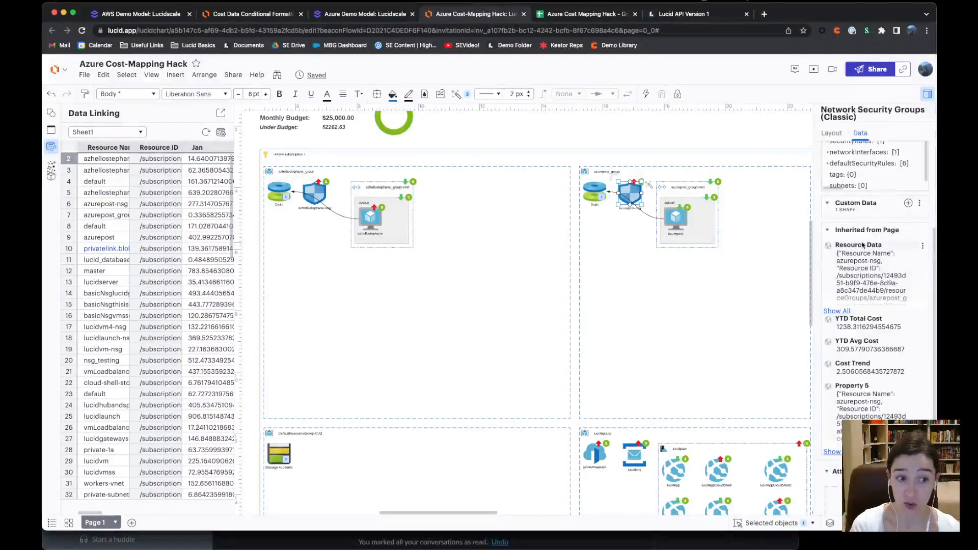
Review the YTD Total Cost, YTD Avg Cost and Cost Trend formulas, then delete Property 5
click(699, 300)
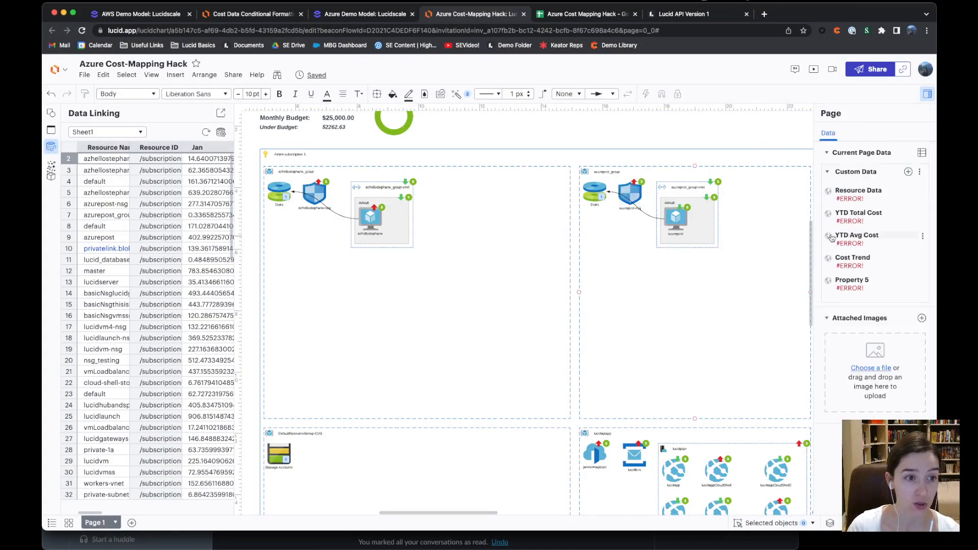
click(859, 225)
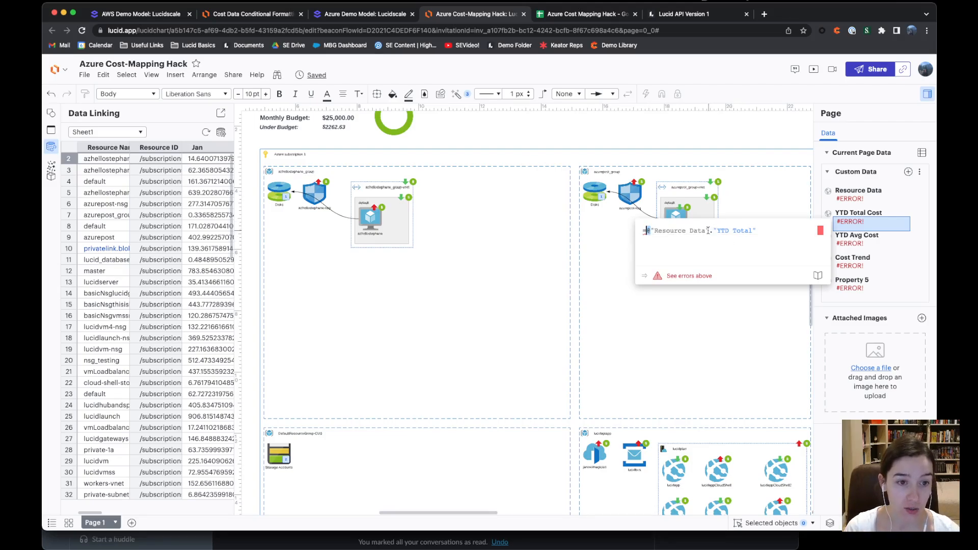
drag(708, 231, 767, 231)
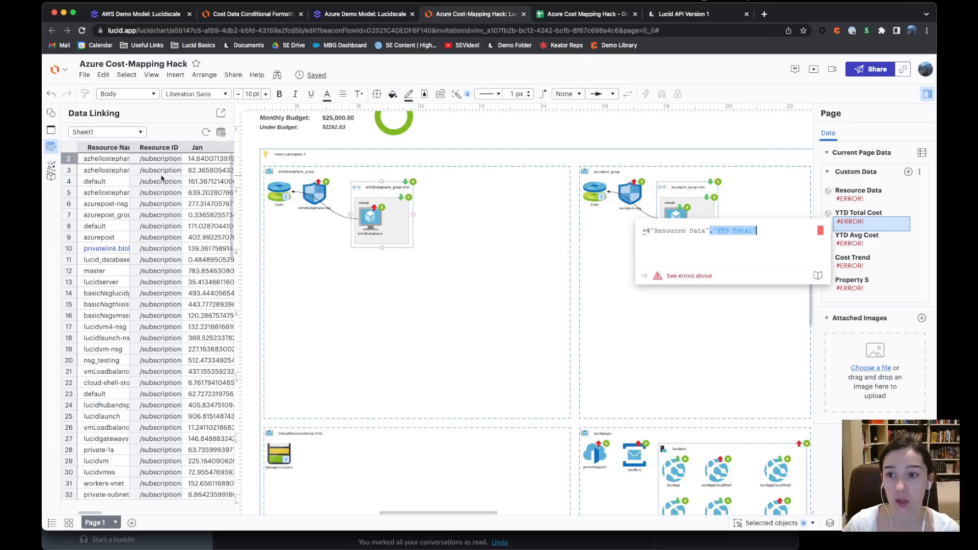
drag(89, 515, 201, 516)
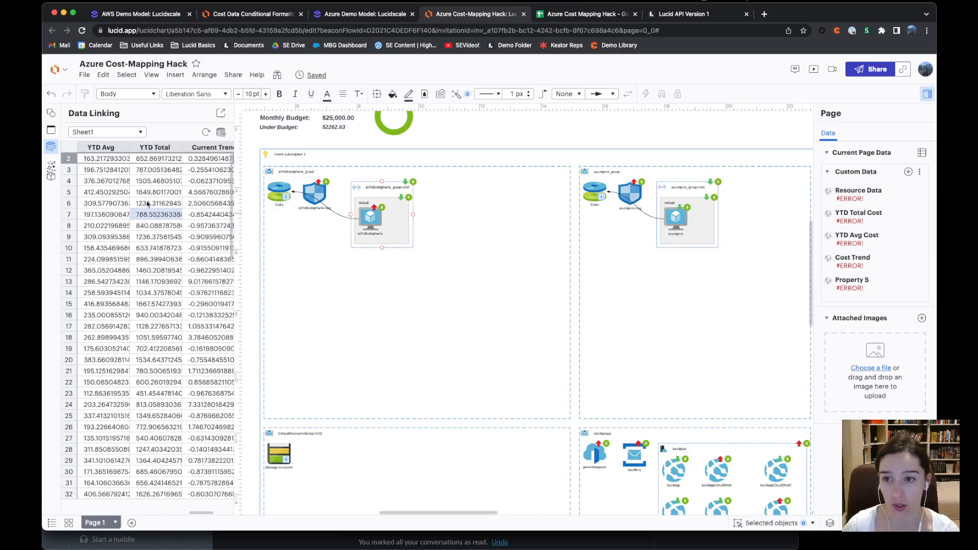
click(877, 244)
click(867, 268)
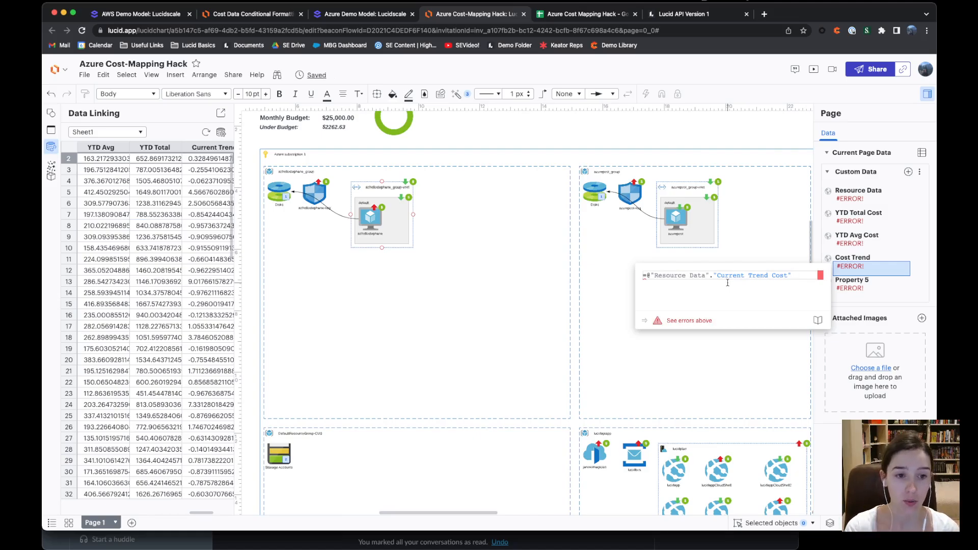
click(924, 281)
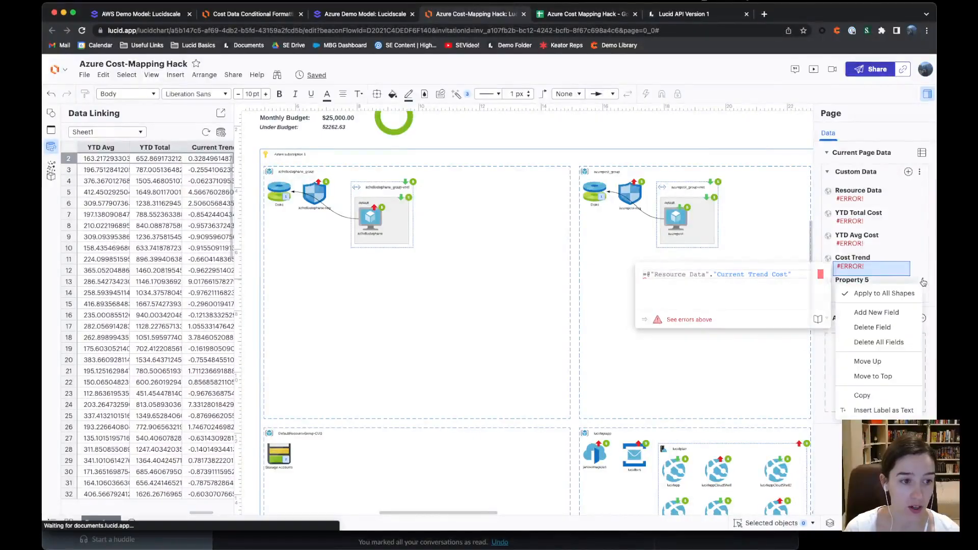
click(882, 328)
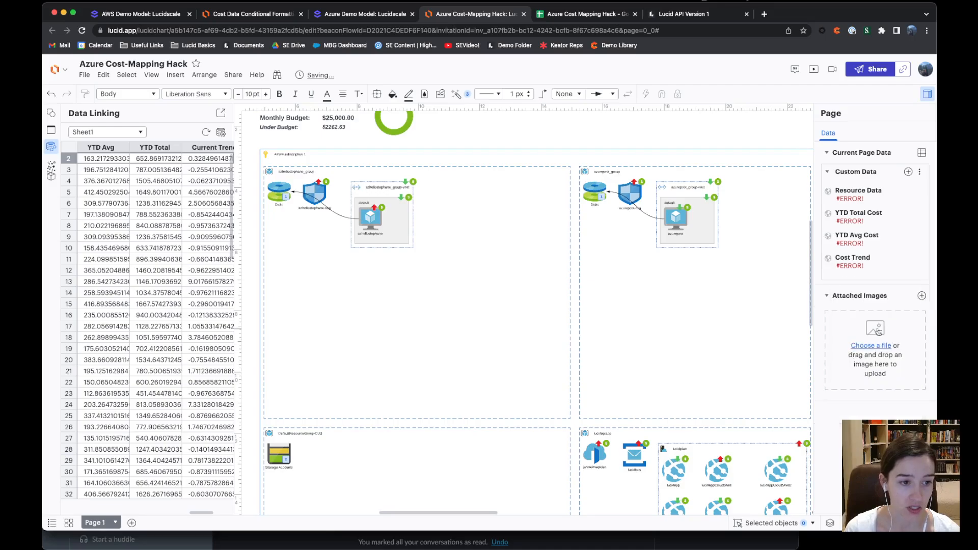
Compare the azurepost VM's YTD total, average and trend cost values with lucidvm's
click(675, 218)
scroll(675, 219, right, 3)
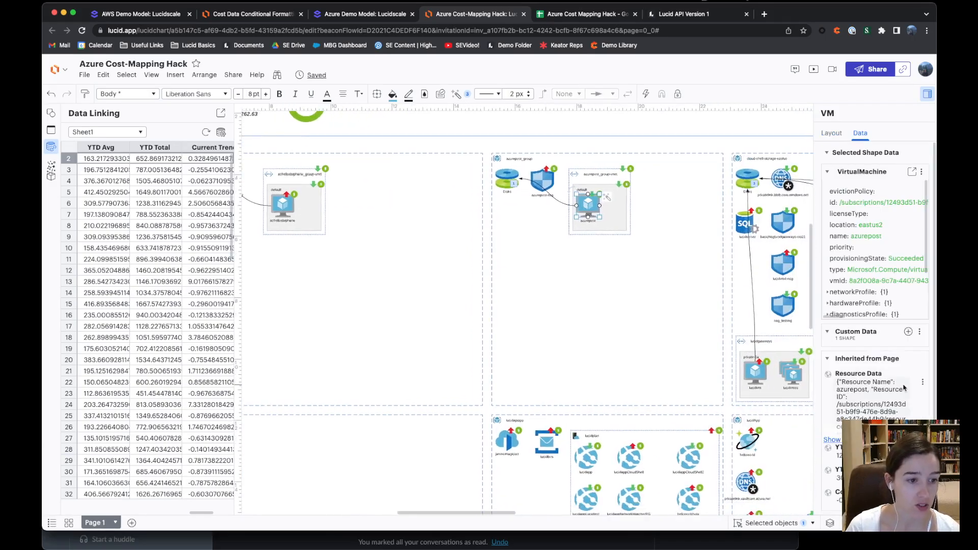
scroll(904, 389, down, 3)
scroll(874, 304, down, 1)
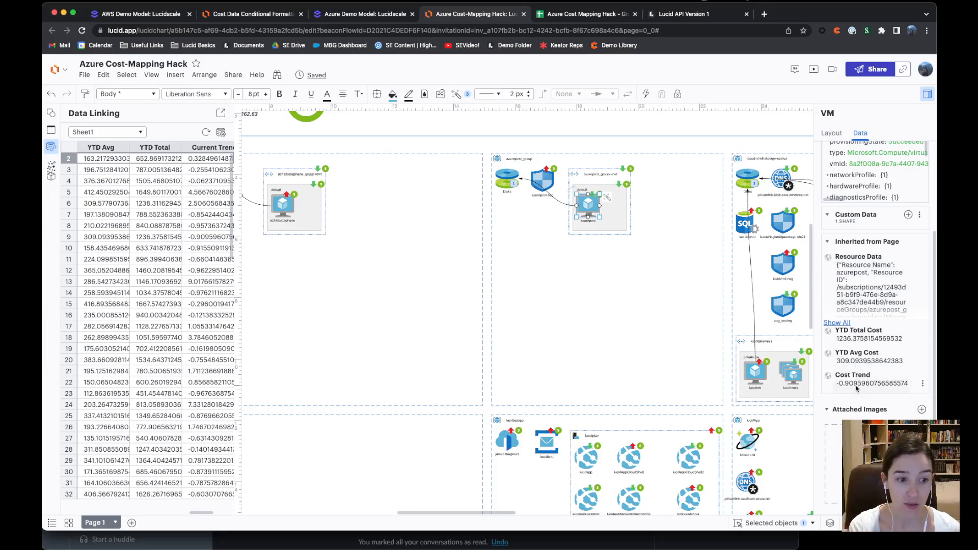
click(759, 375)
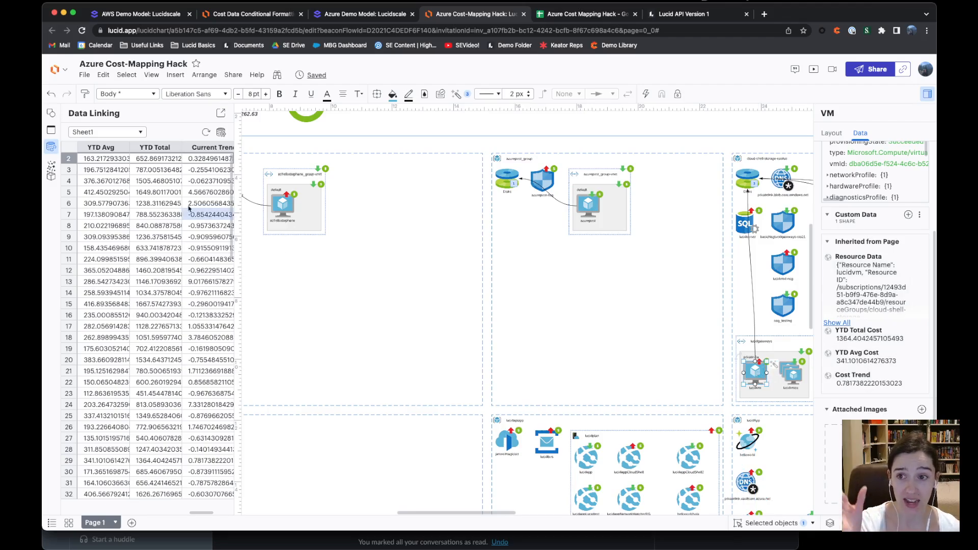
scroll(106, 321, left, 3)
scroll(106, 321, left, 5)
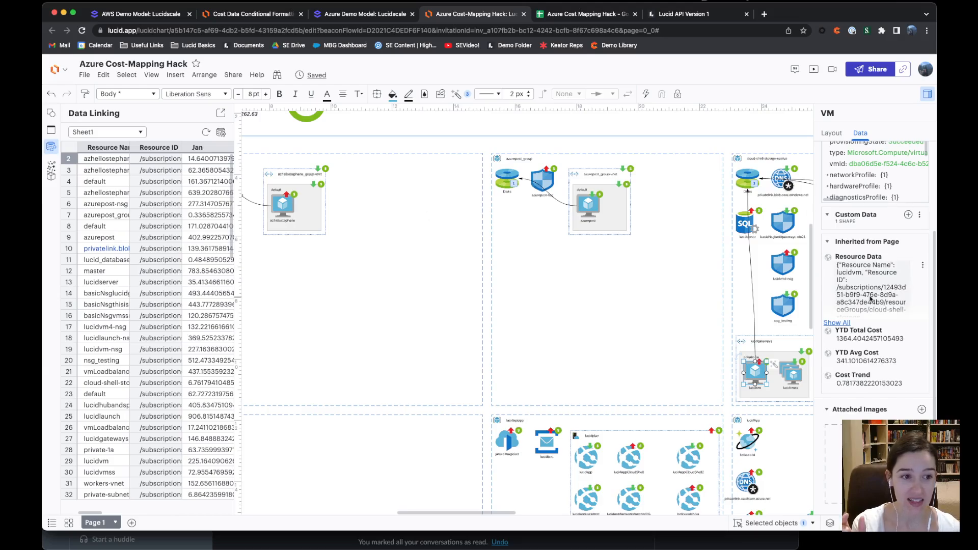
scroll(832, 199, up, 5)
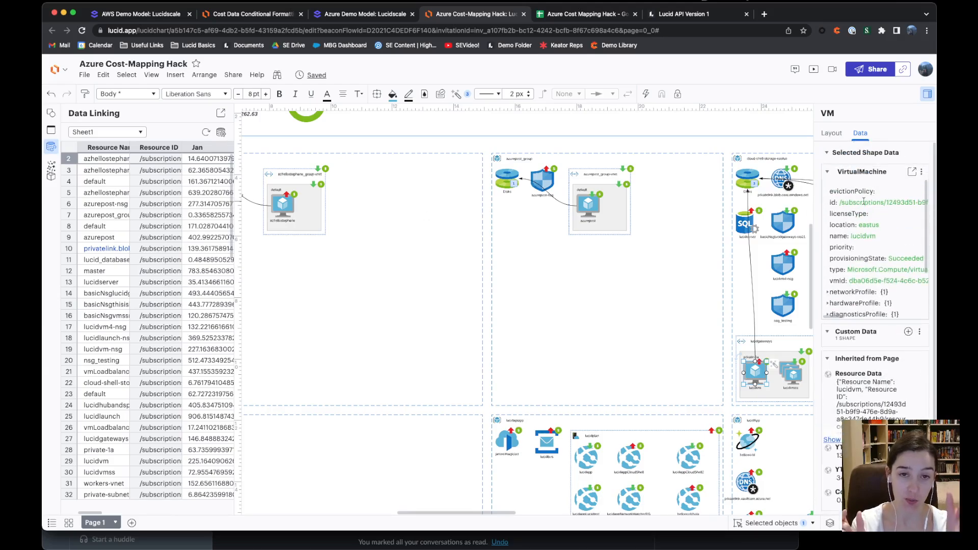
scroll(878, 234, down, 2)
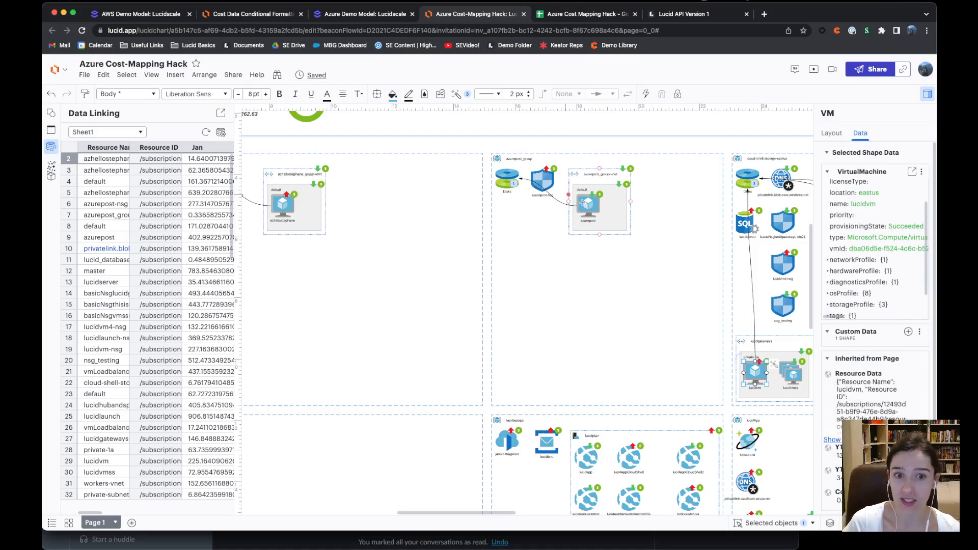
scroll(590, 205, up, 1)
scroll(591, 206, up, 5)
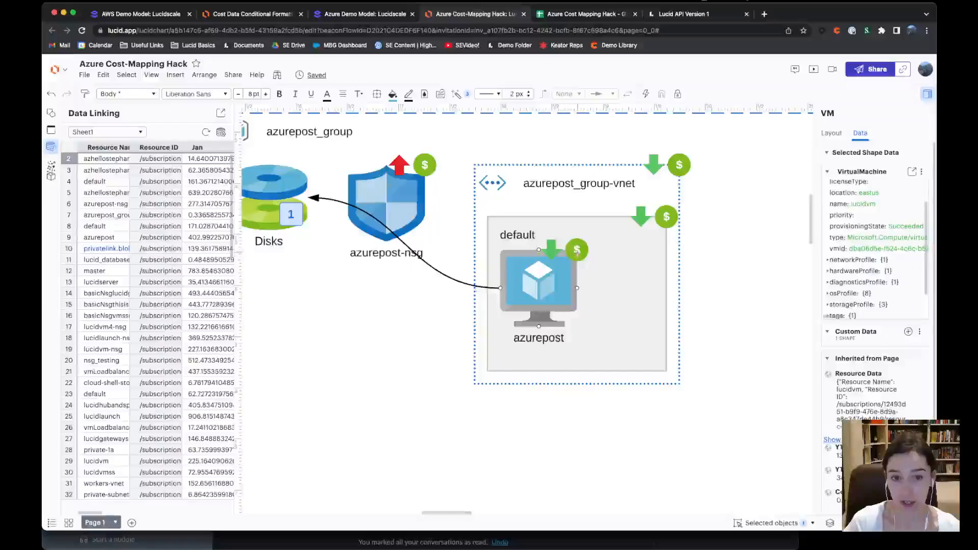
Show azurepost's cost tooltips ($309.09 avg, $1,236.38 total, -91% delta) and select the VM
mouse_move(576, 249)
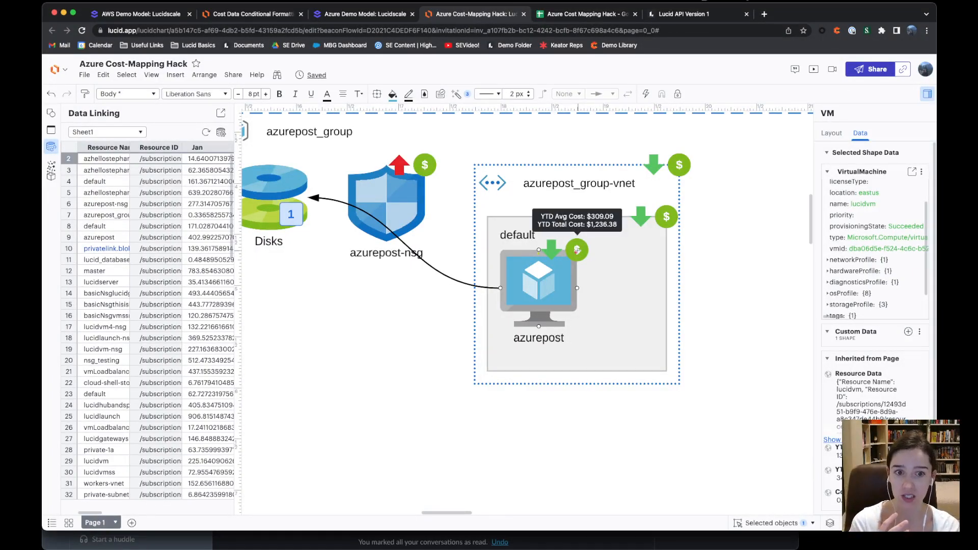
mouse_move(667, 218)
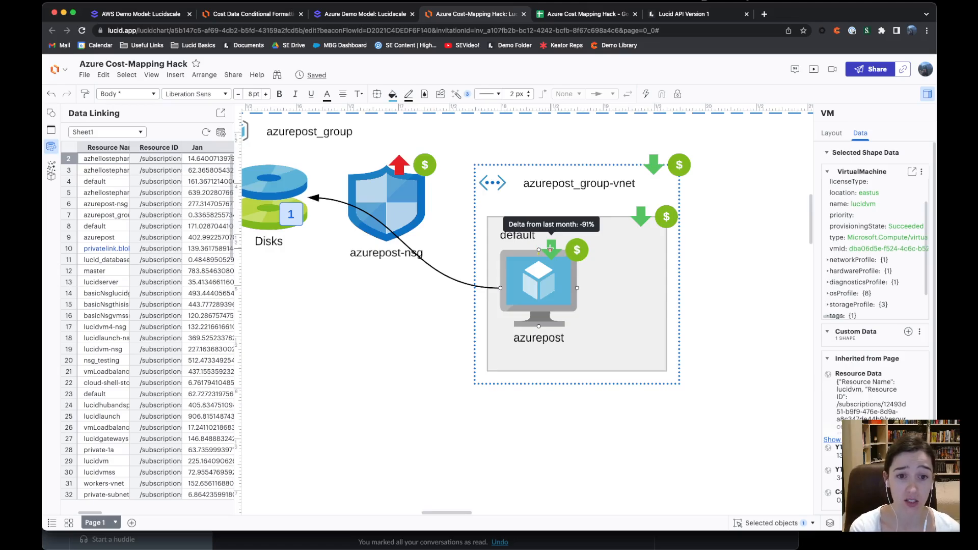
click(540, 304)
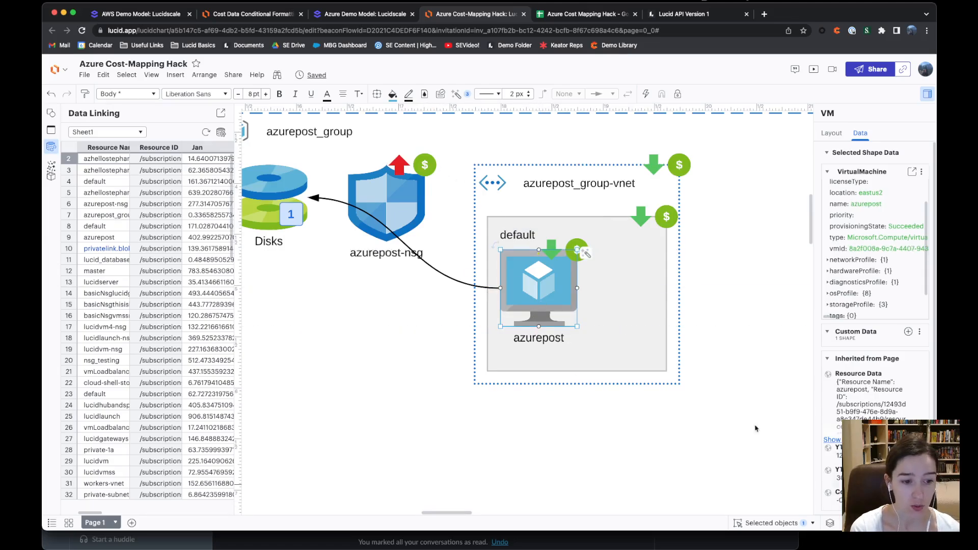